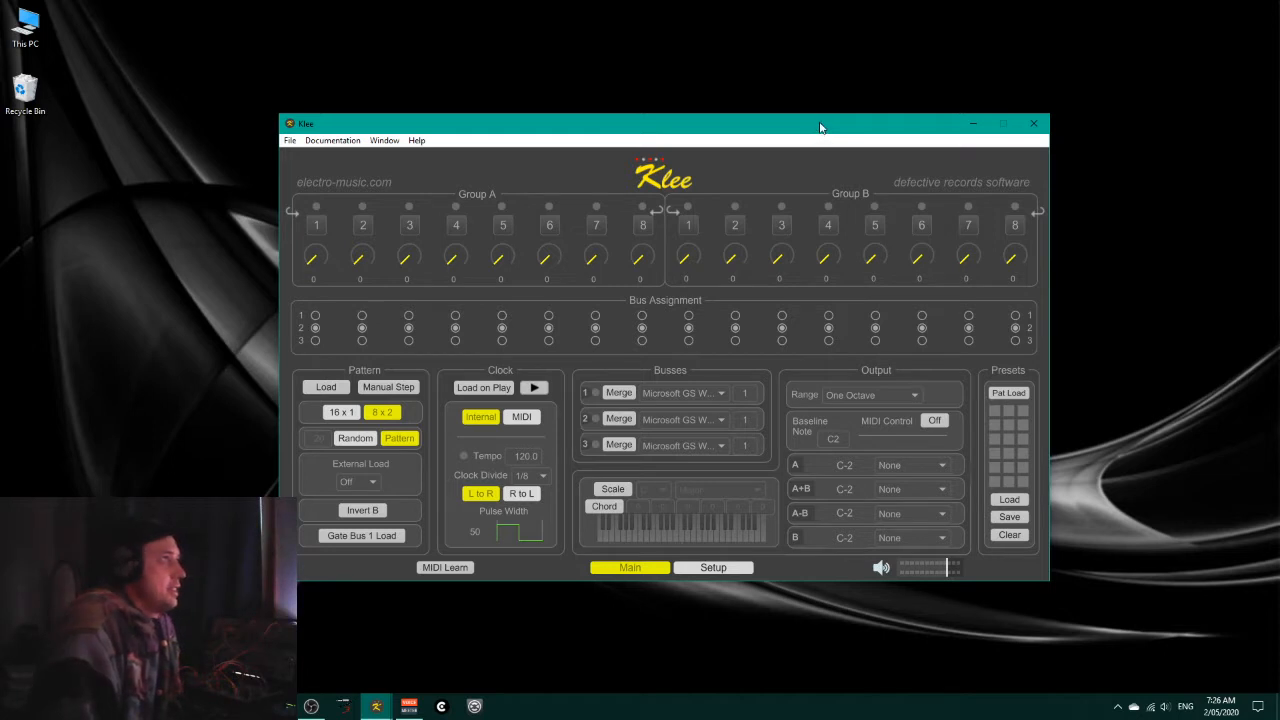
Step: Switch the pattern register to 16 x 1 and assign all sixteen steps to bus 1
drag(818, 129, 818, 124)
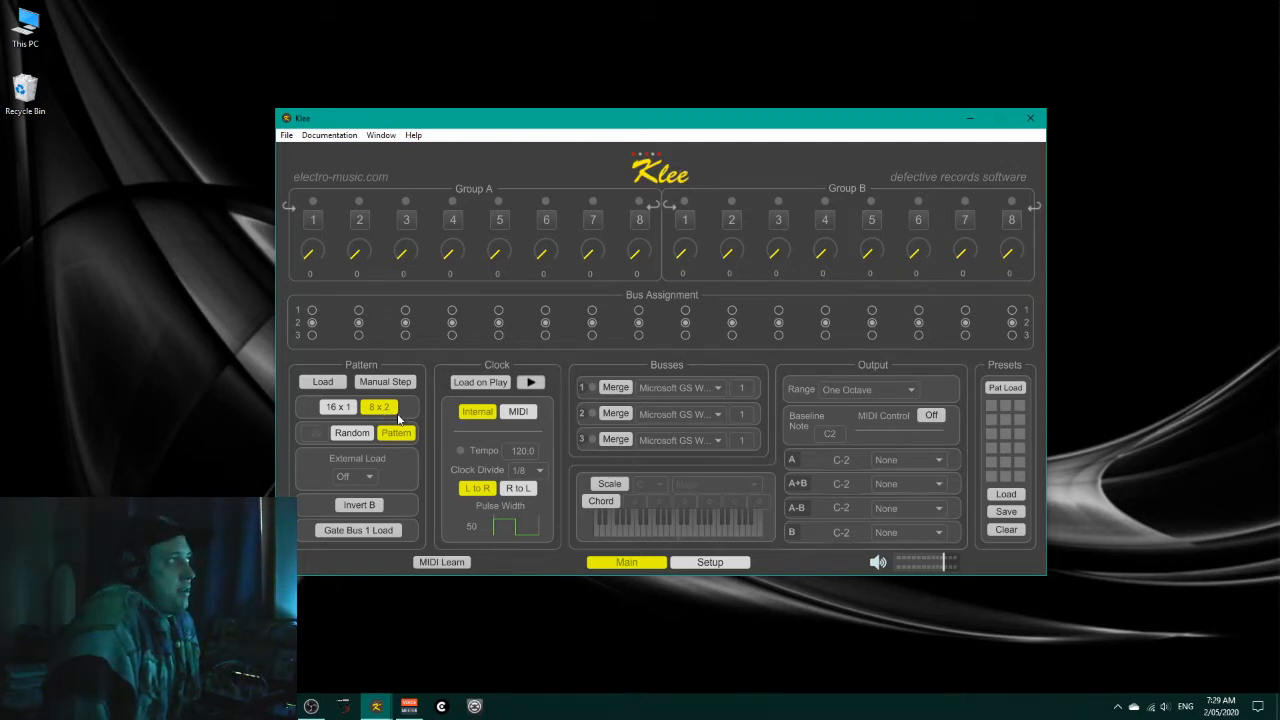
click(345, 410)
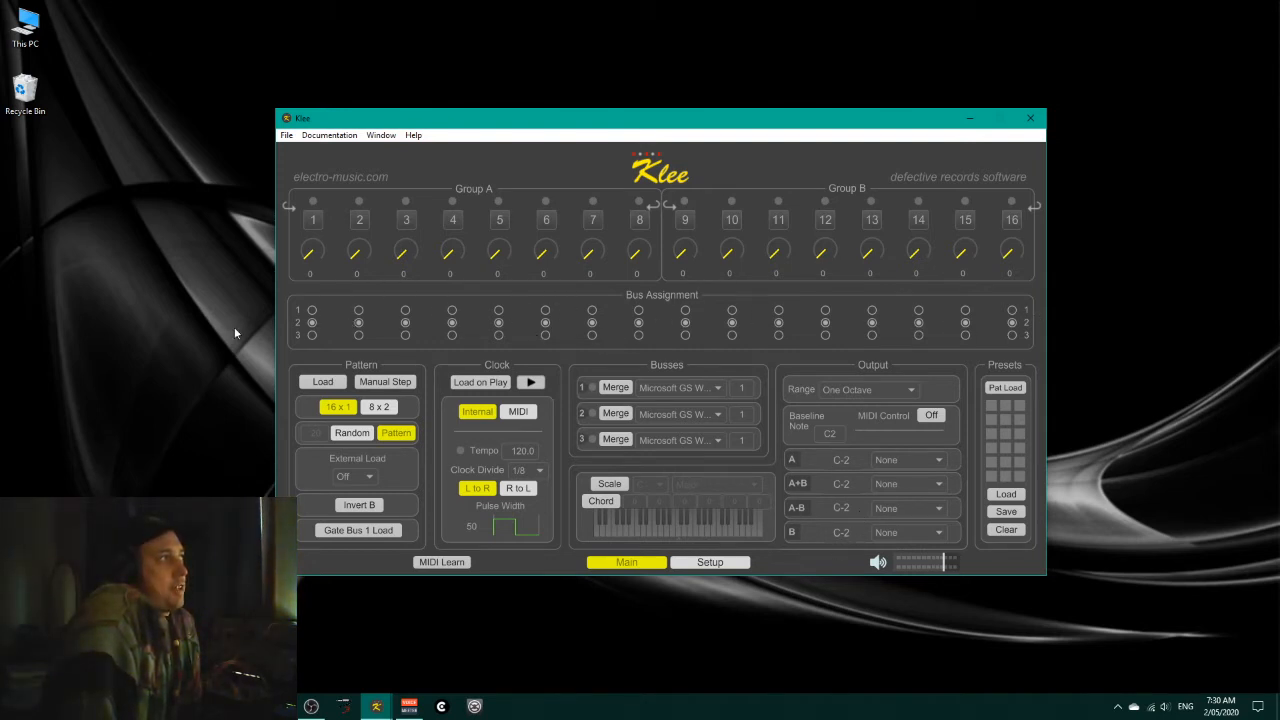
click(312, 311)
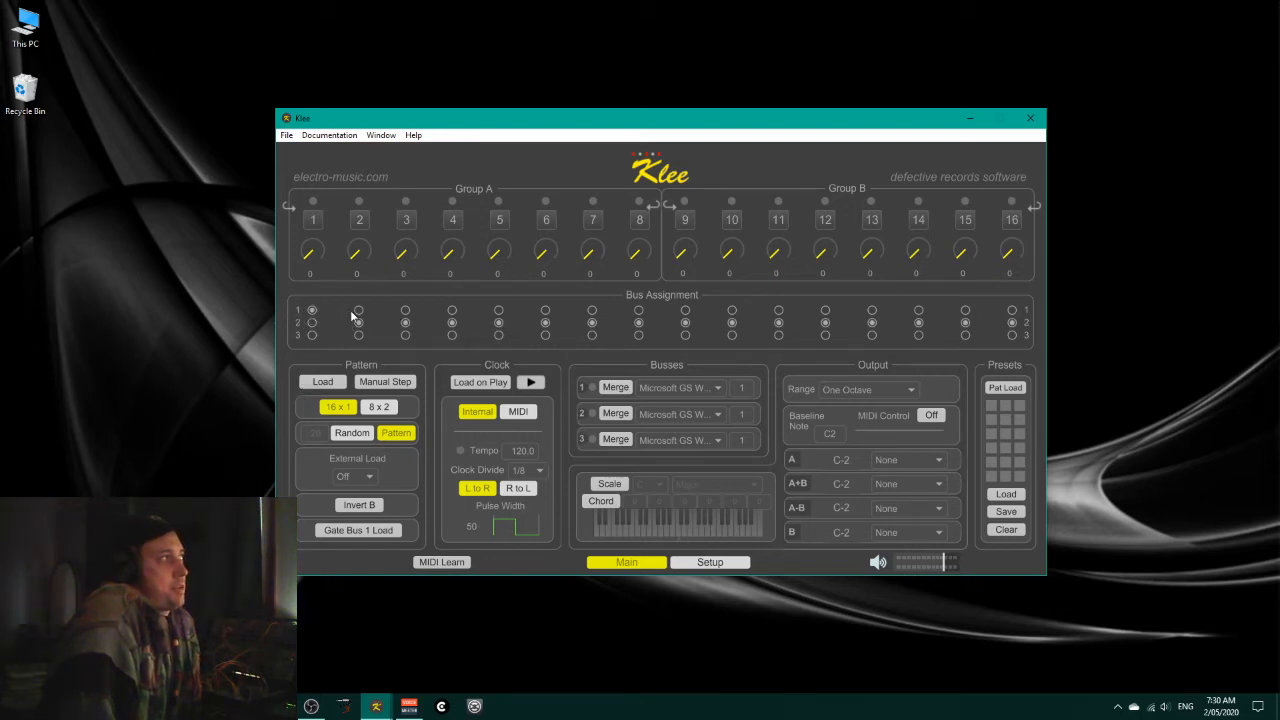
click(359, 311)
click(452, 311)
click(499, 311)
click(545, 311)
click(592, 311)
click(639, 311)
click(685, 311)
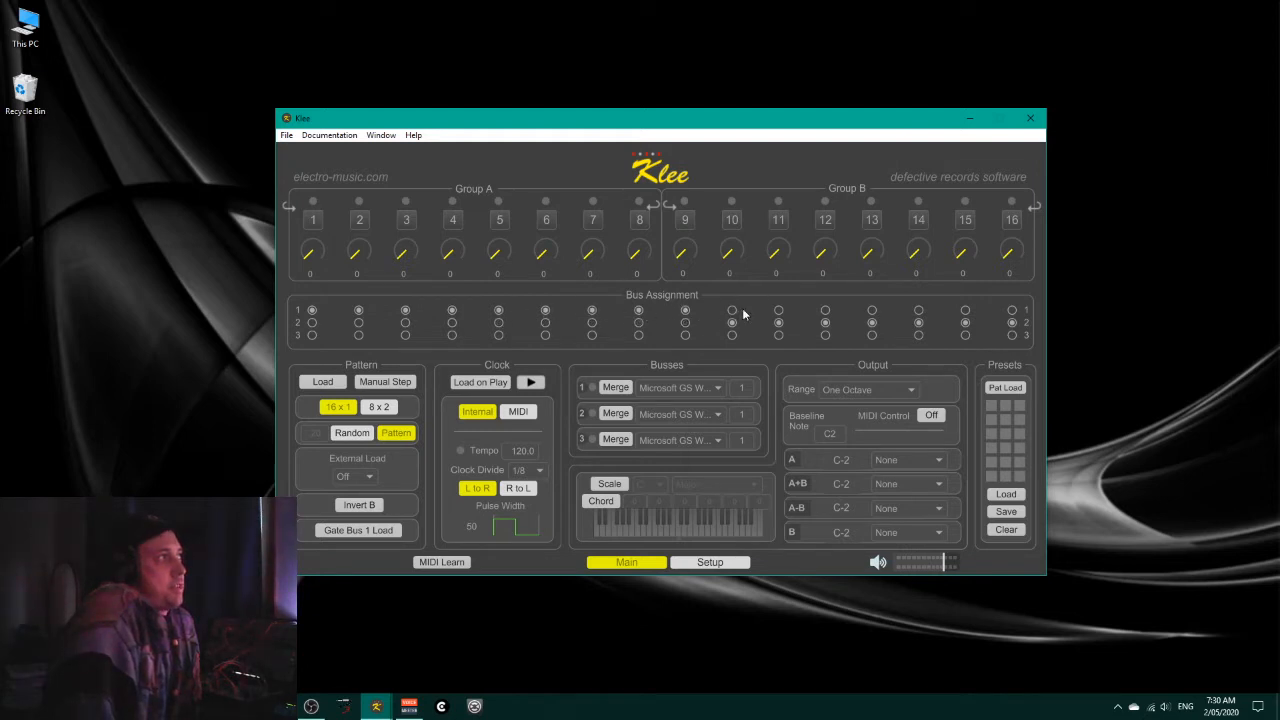
click(732, 311)
click(778, 311)
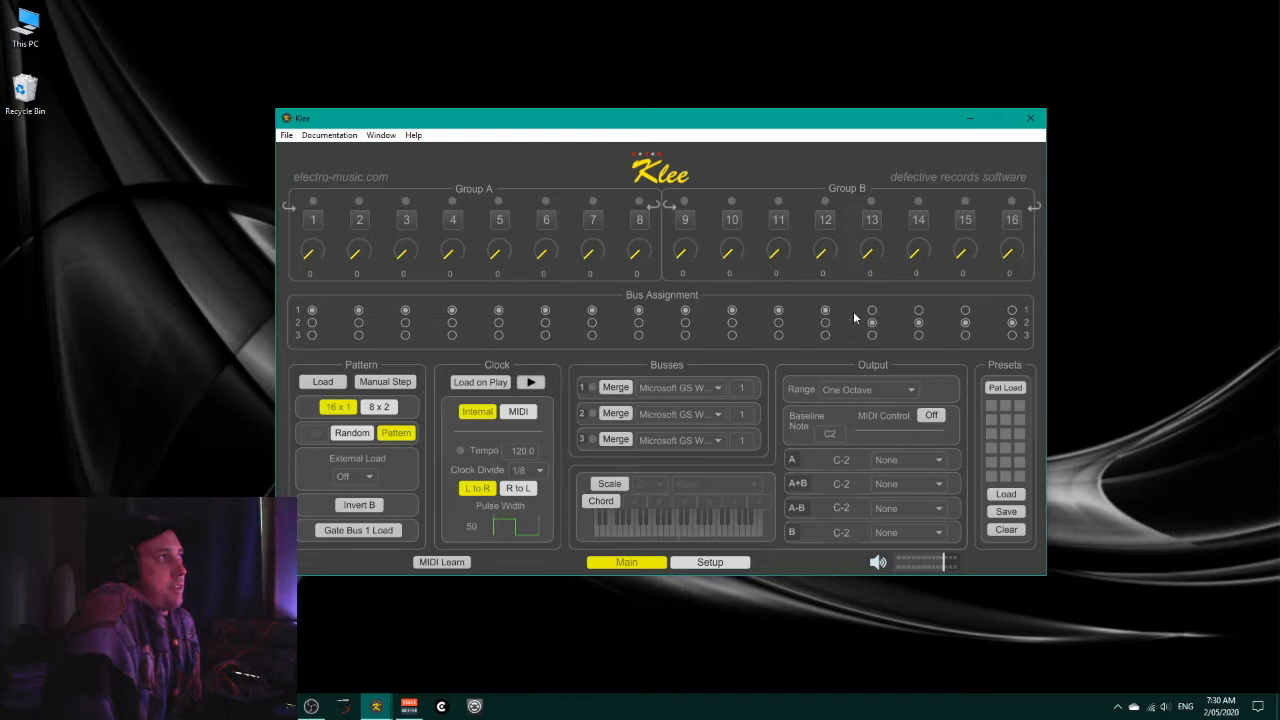
click(918, 311)
click(966, 311)
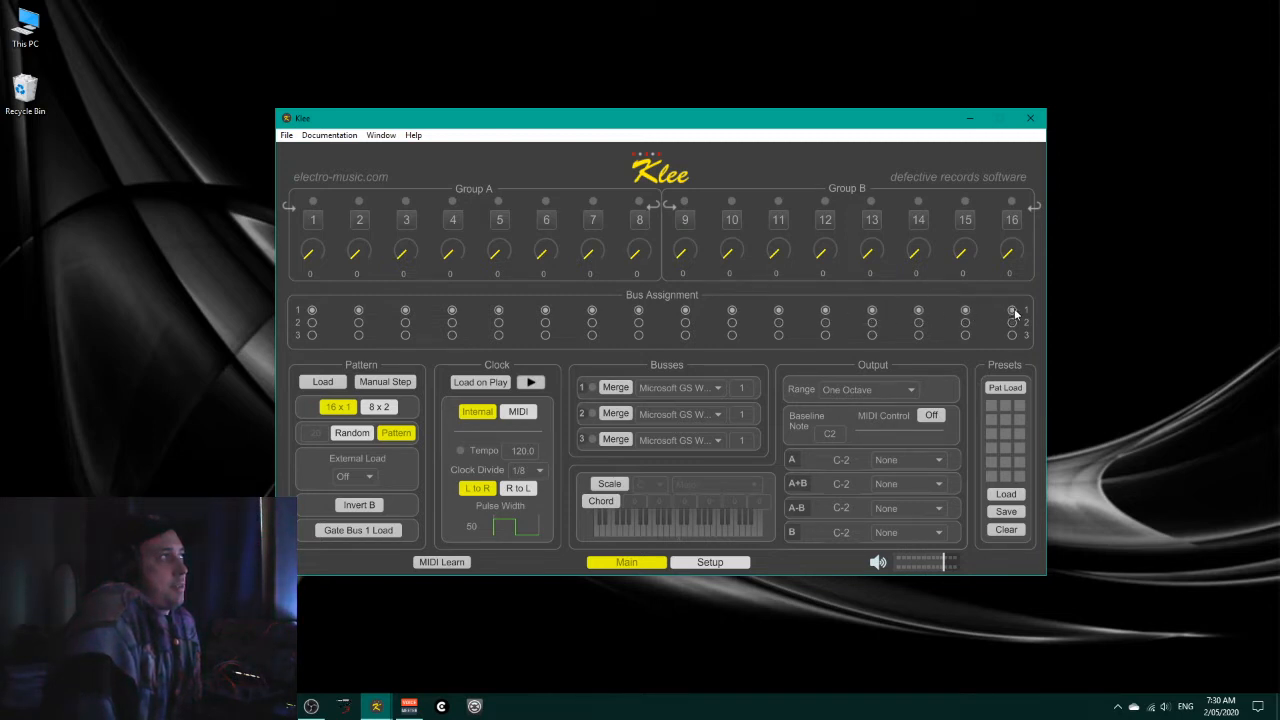
click(1012, 311)
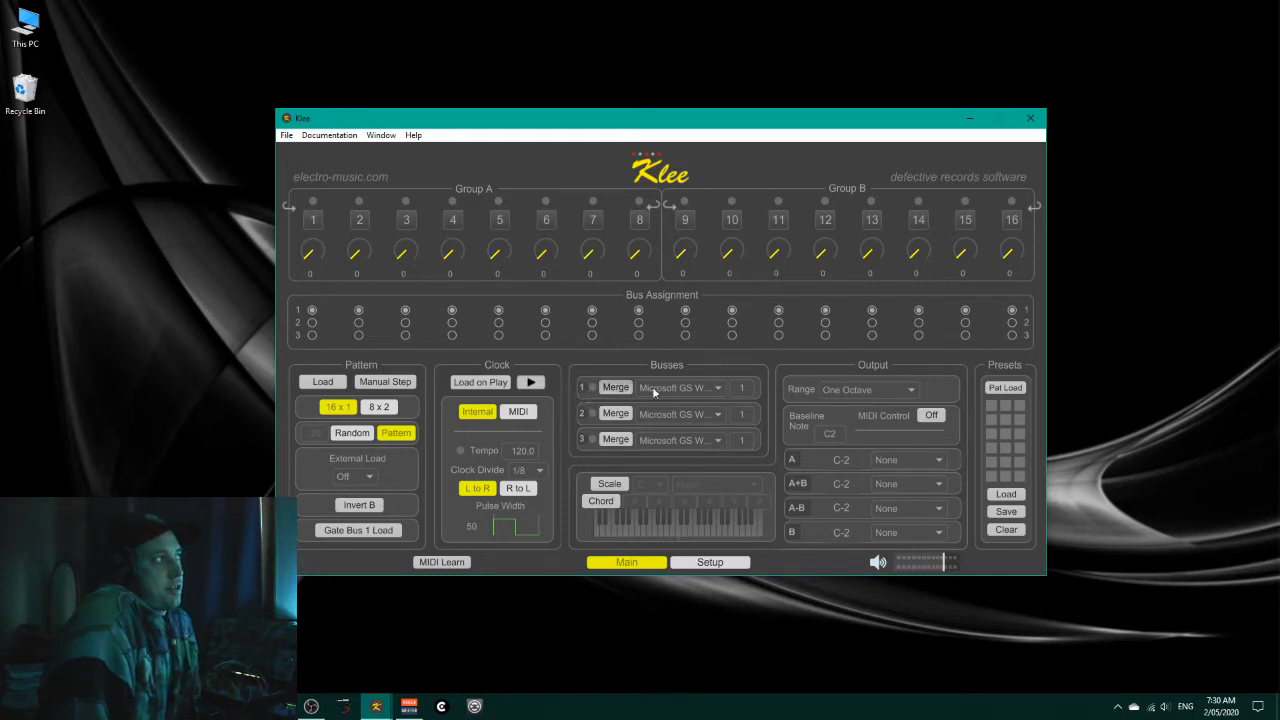
Step: Check the plugin assignments in the setup page and set bus 1's MIDI receiving device to Plugin X
click(717, 389)
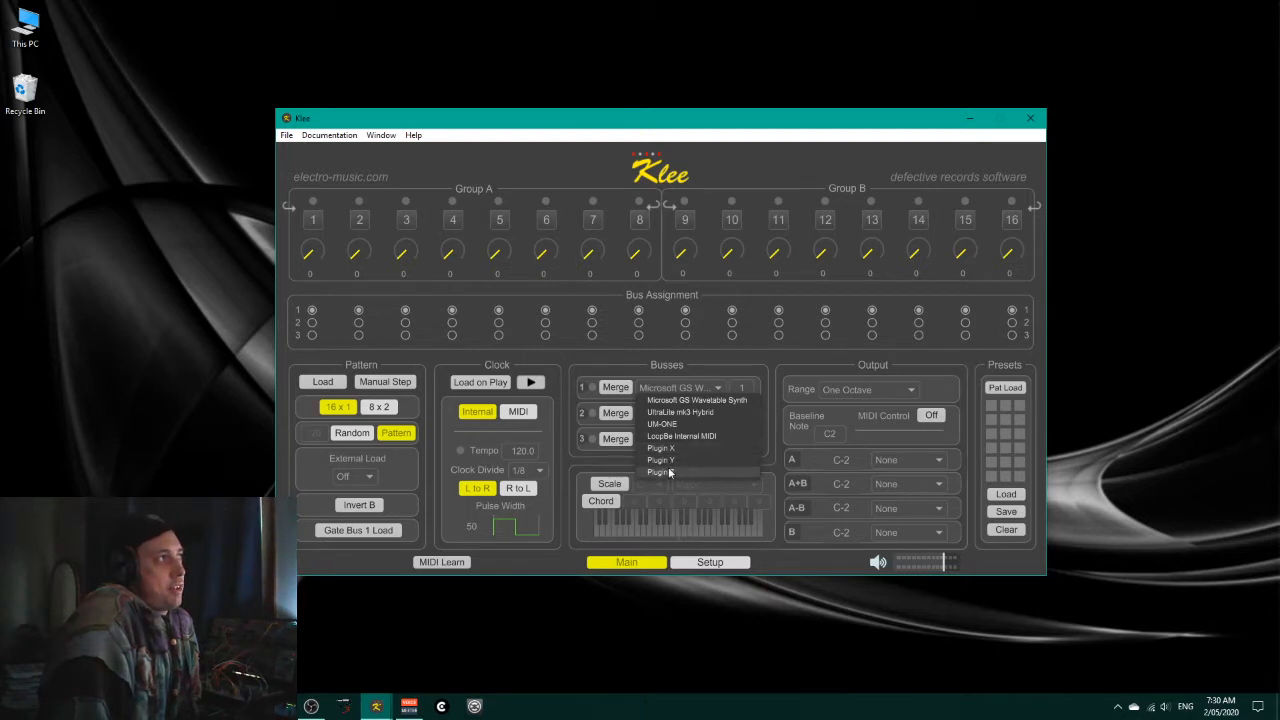
click(741, 364)
click(709, 563)
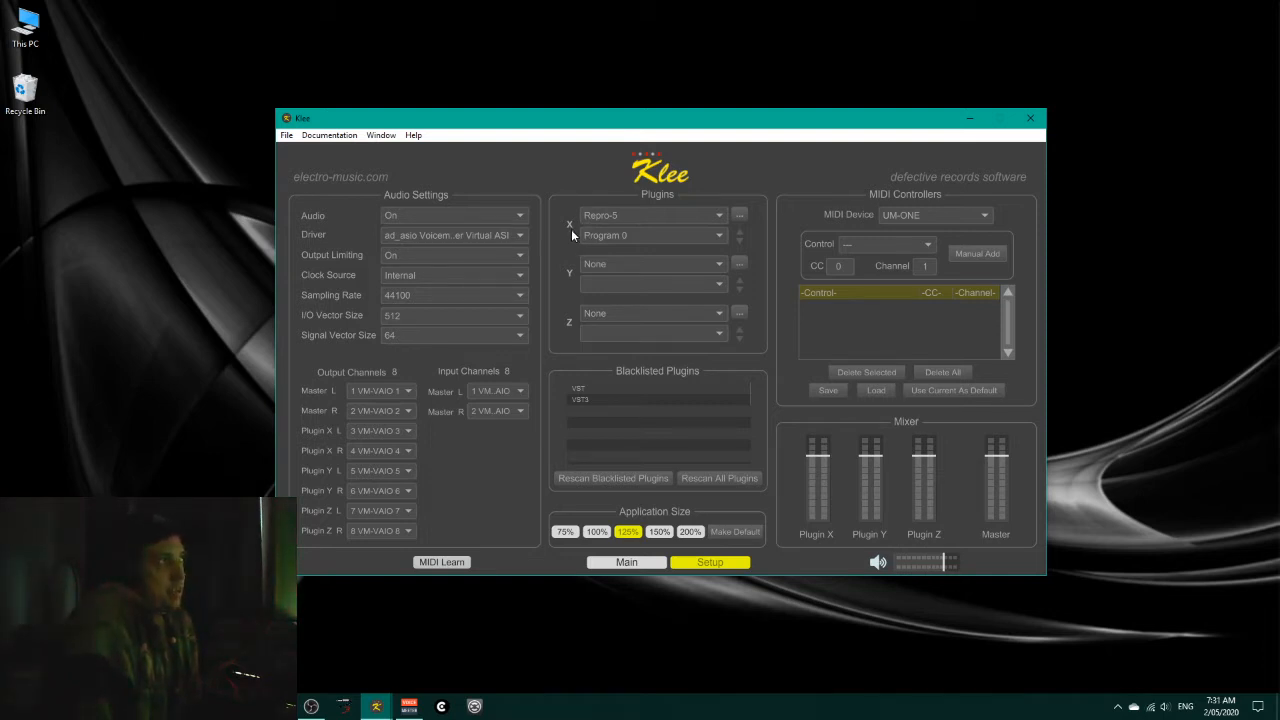
click(641, 564)
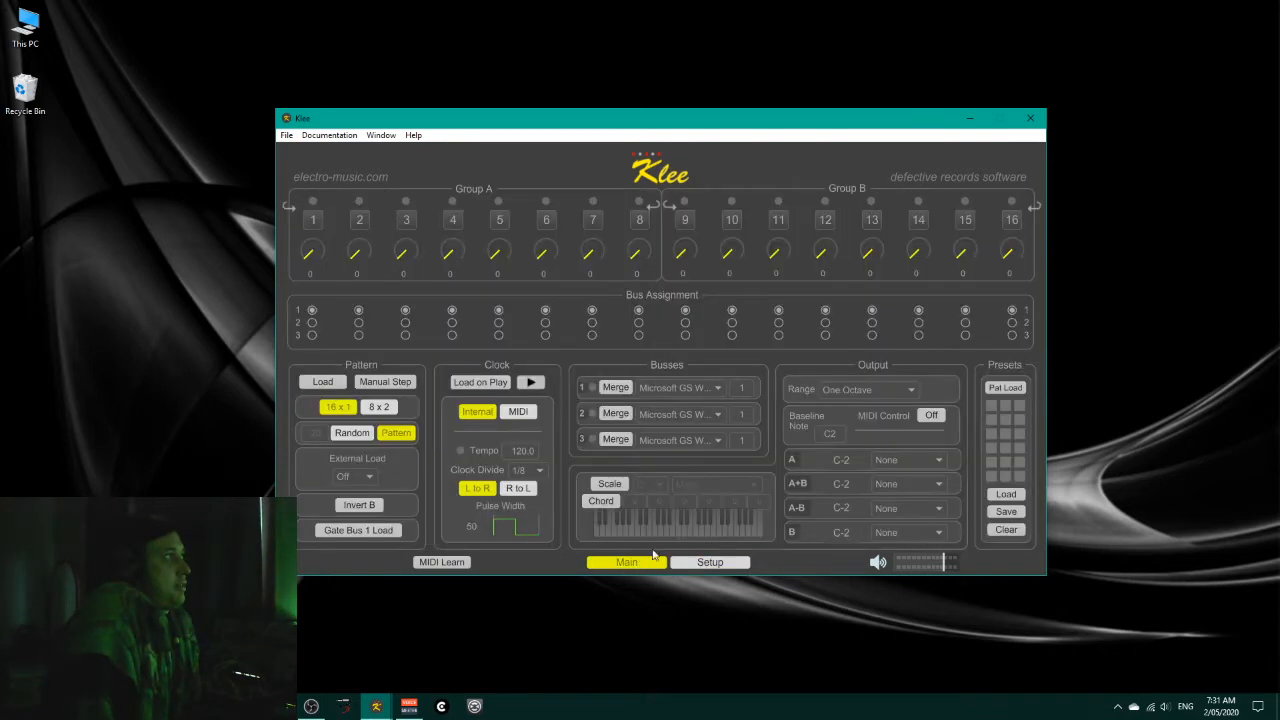
click(717, 388)
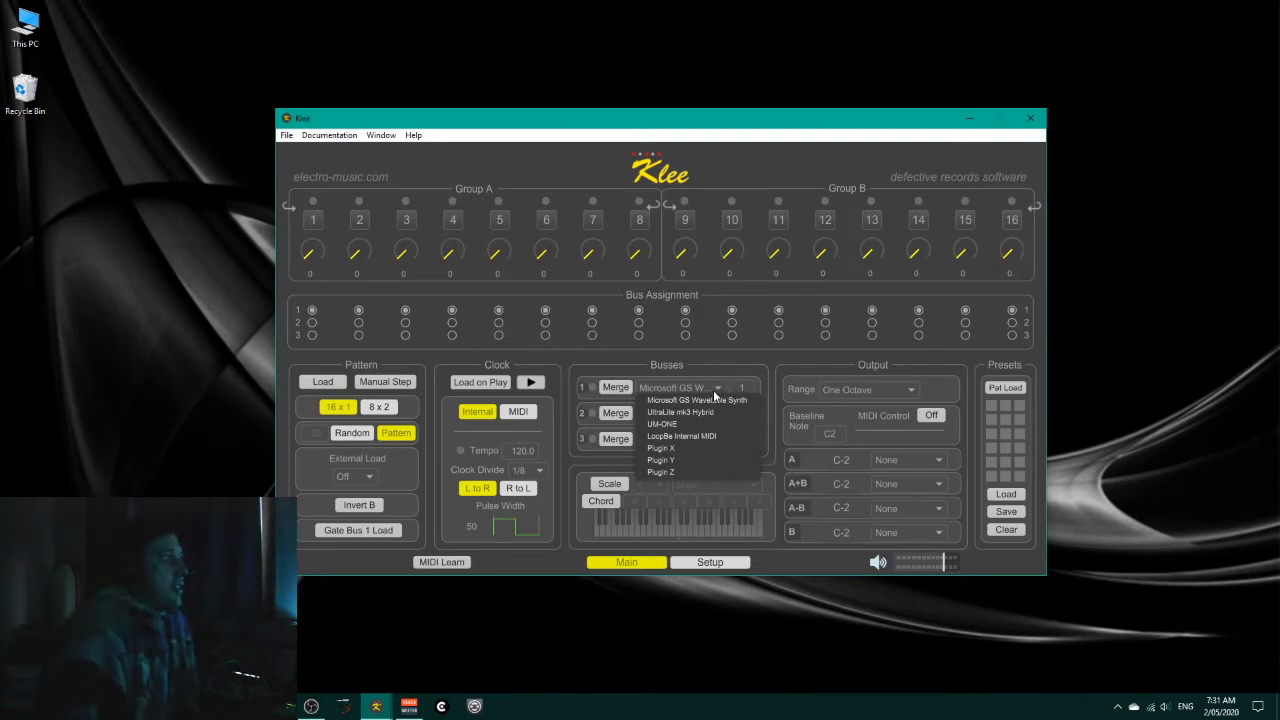
click(678, 449)
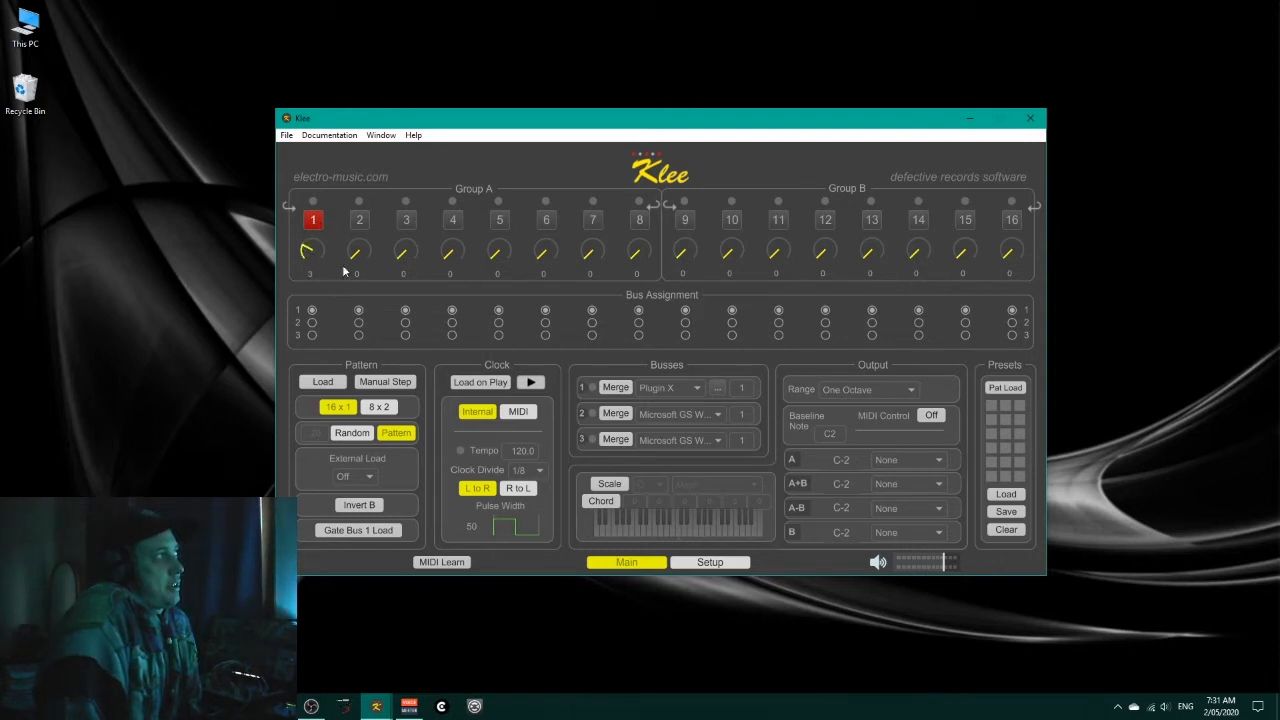
Step: Set the Group A knobs for steps 2 to 7 to 2, 1, 3, 4, 1 and 1
drag(407, 257, 491, 253)
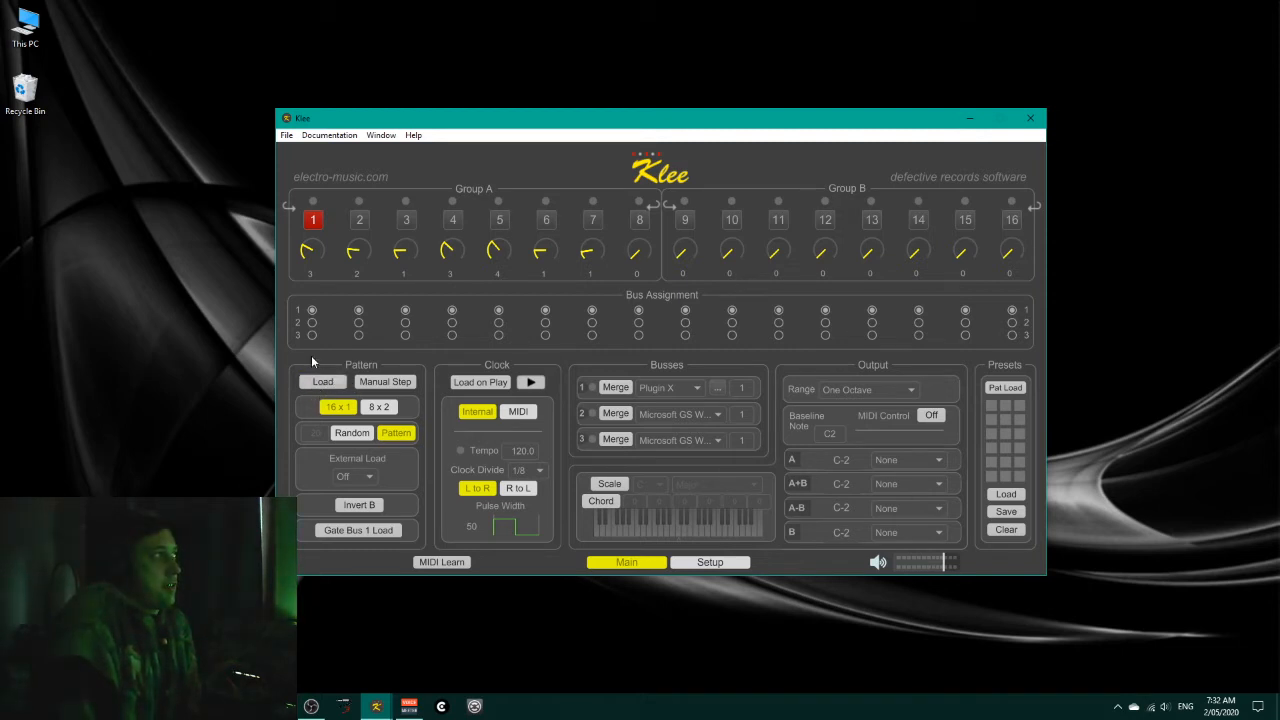
Step: Start the clock and assign output A to Gate Bus 1
click(531, 384)
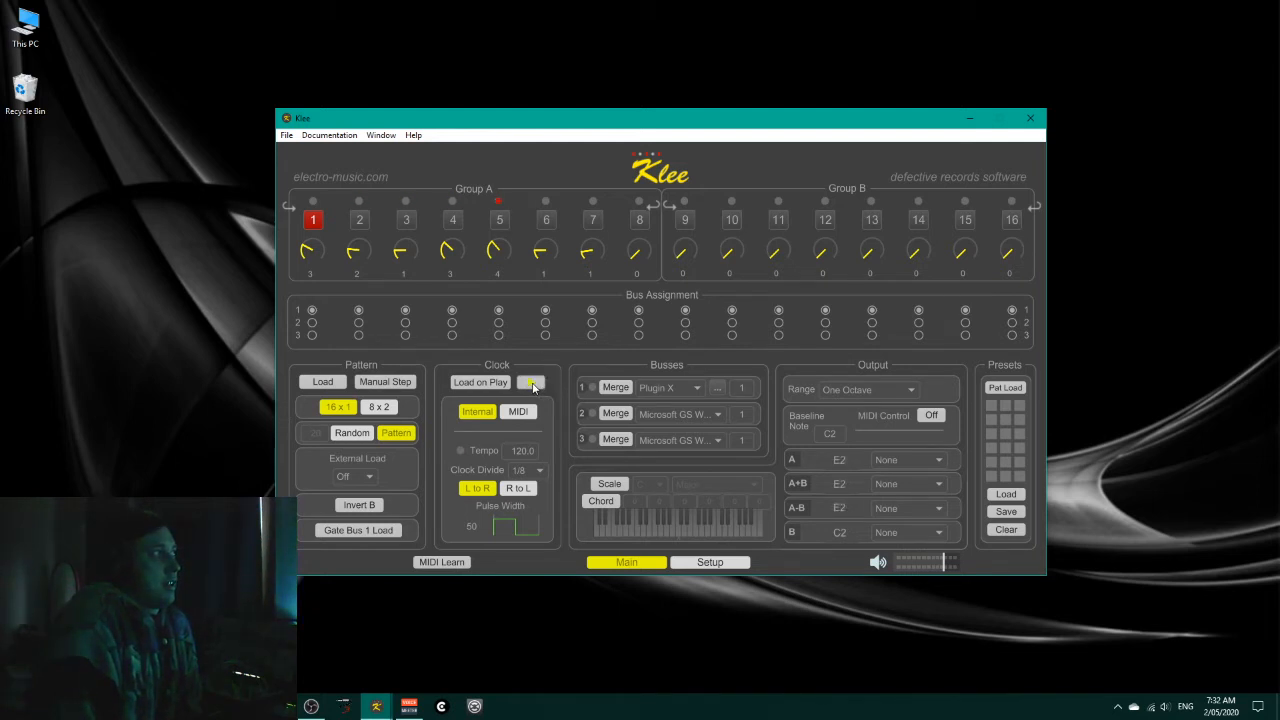
click(930, 461)
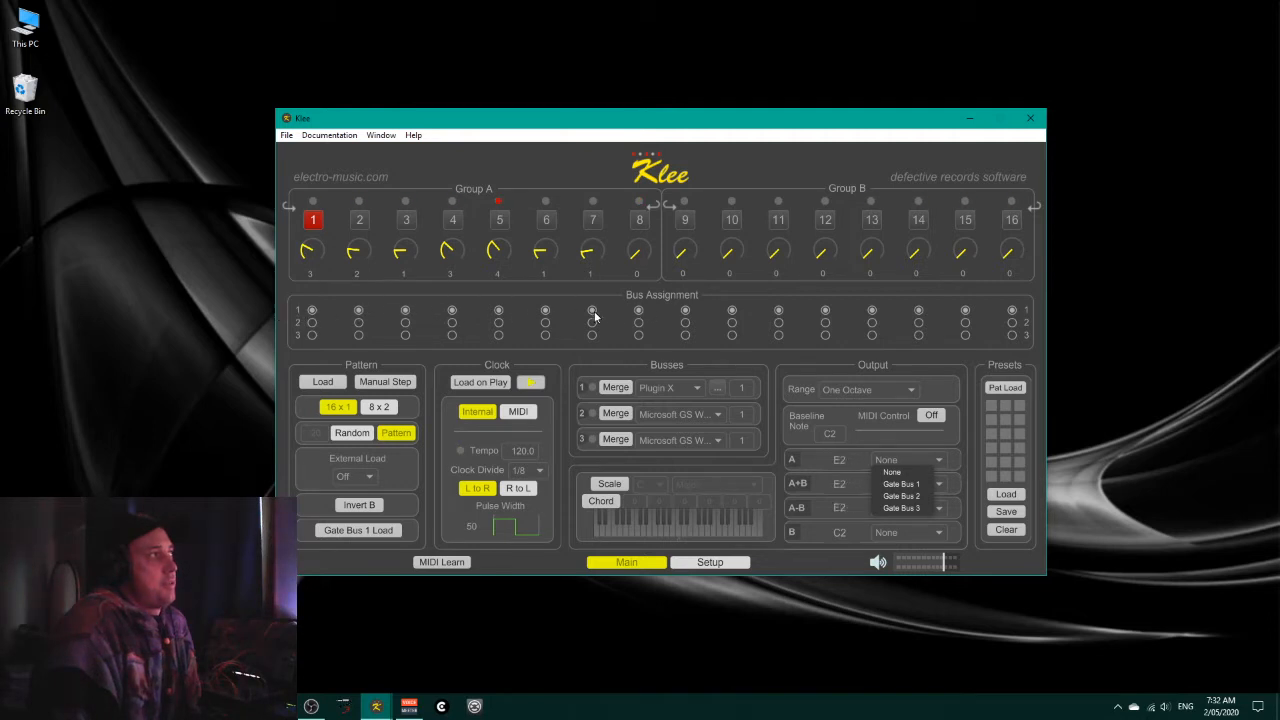
click(906, 484)
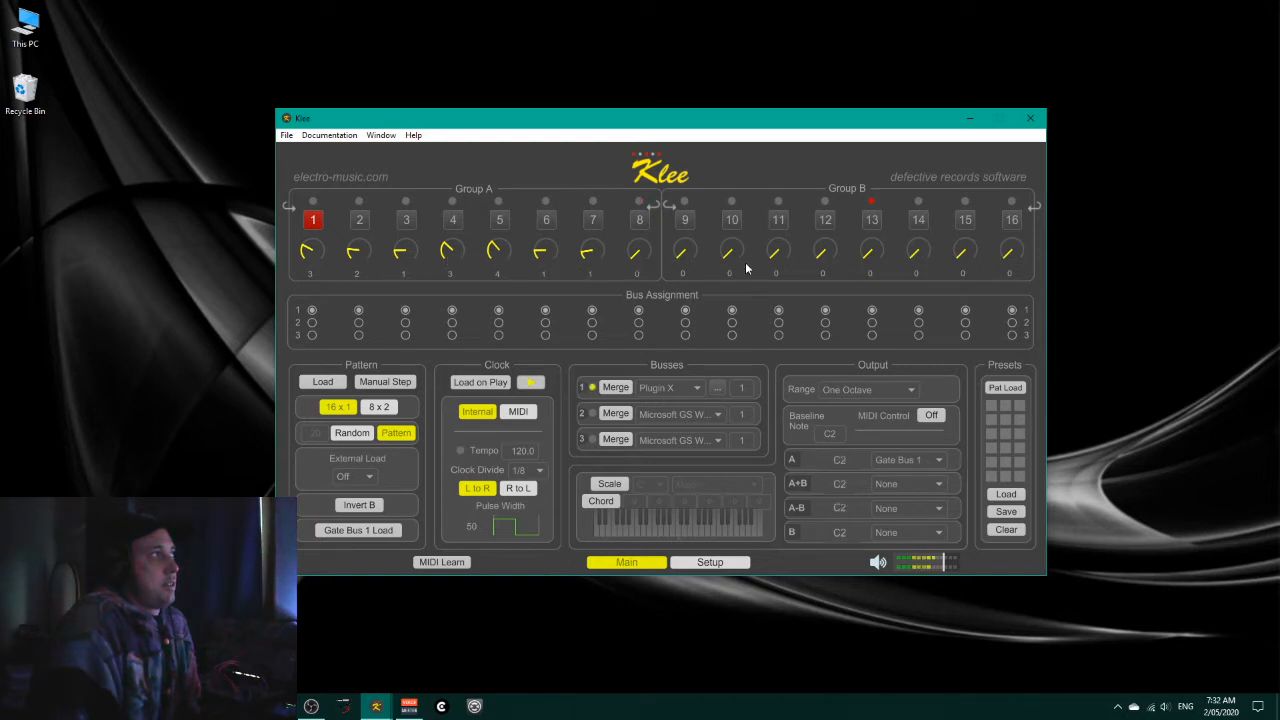
Step: Set the Group B knobs to 2 for step 9, 10 for 11, 3 for 13, 5 for 14, 3 for 15 and 2 for 16
drag(690, 246, 690, 235)
drag(777, 252, 786, 262)
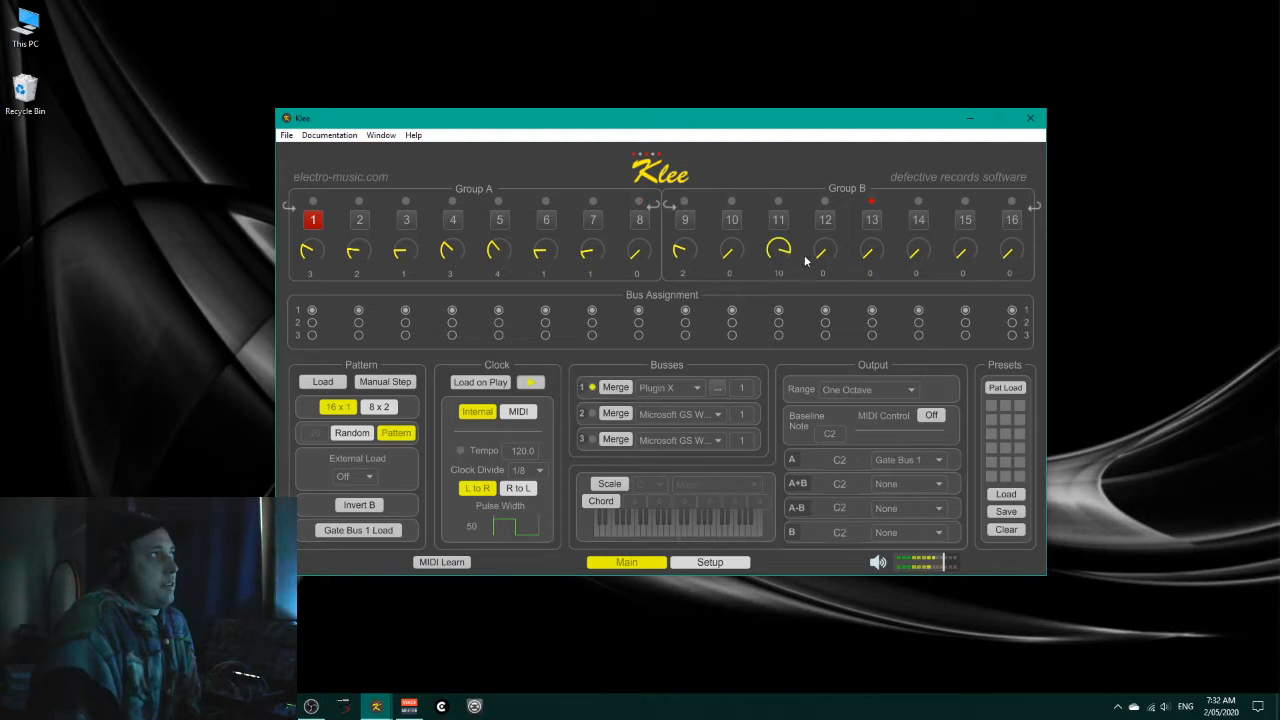
drag(867, 257, 1011, 251)
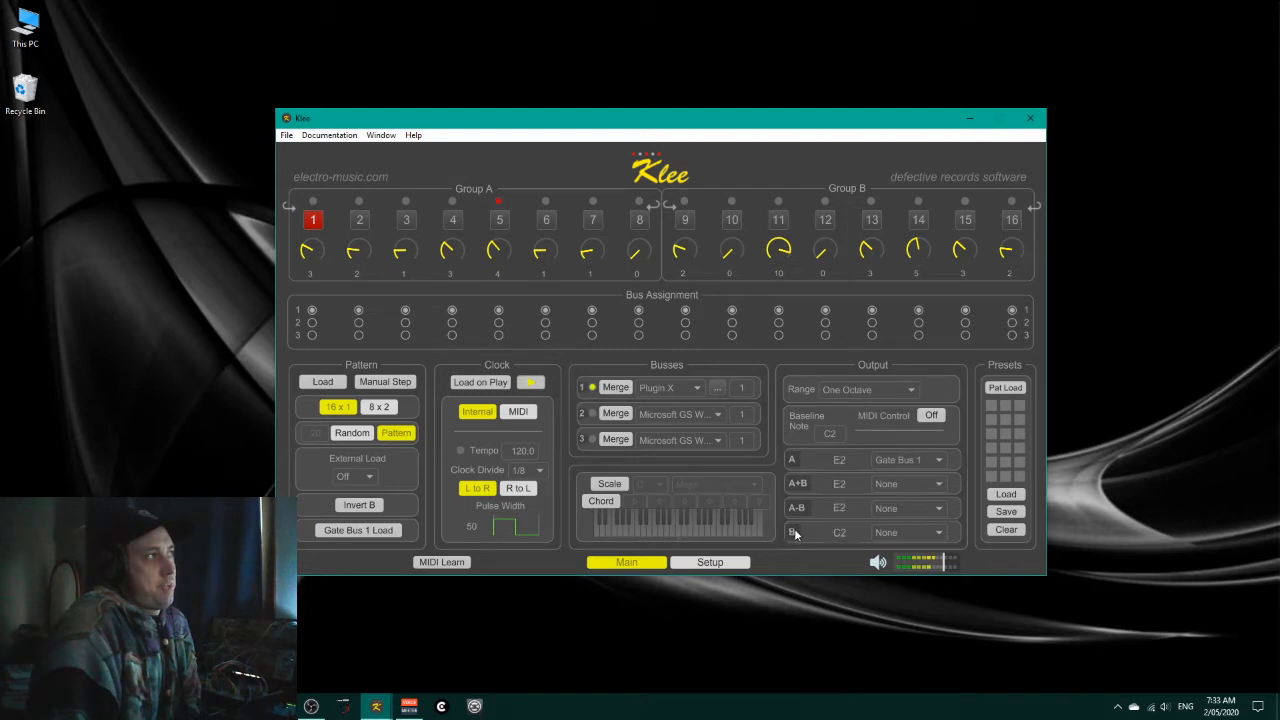
Step: Assign output B to Gate Bus 1 and set output A to None
click(940, 533)
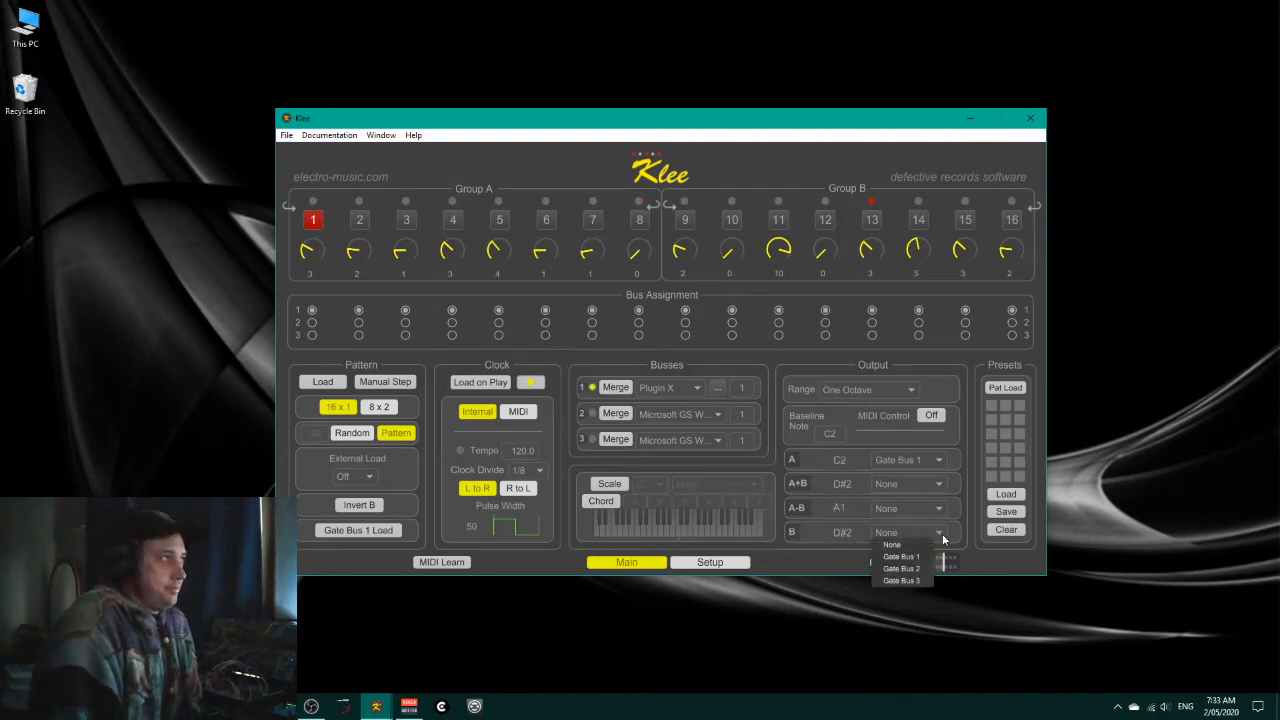
click(925, 558)
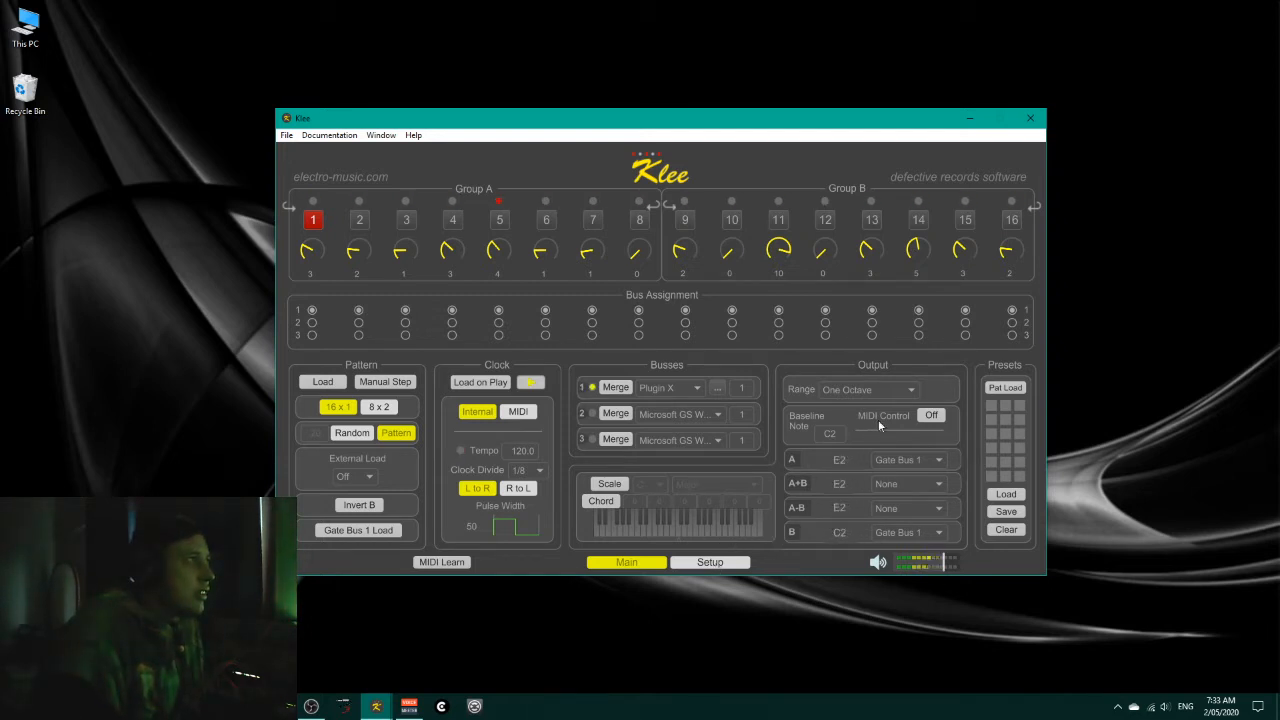
click(939, 461)
click(913, 472)
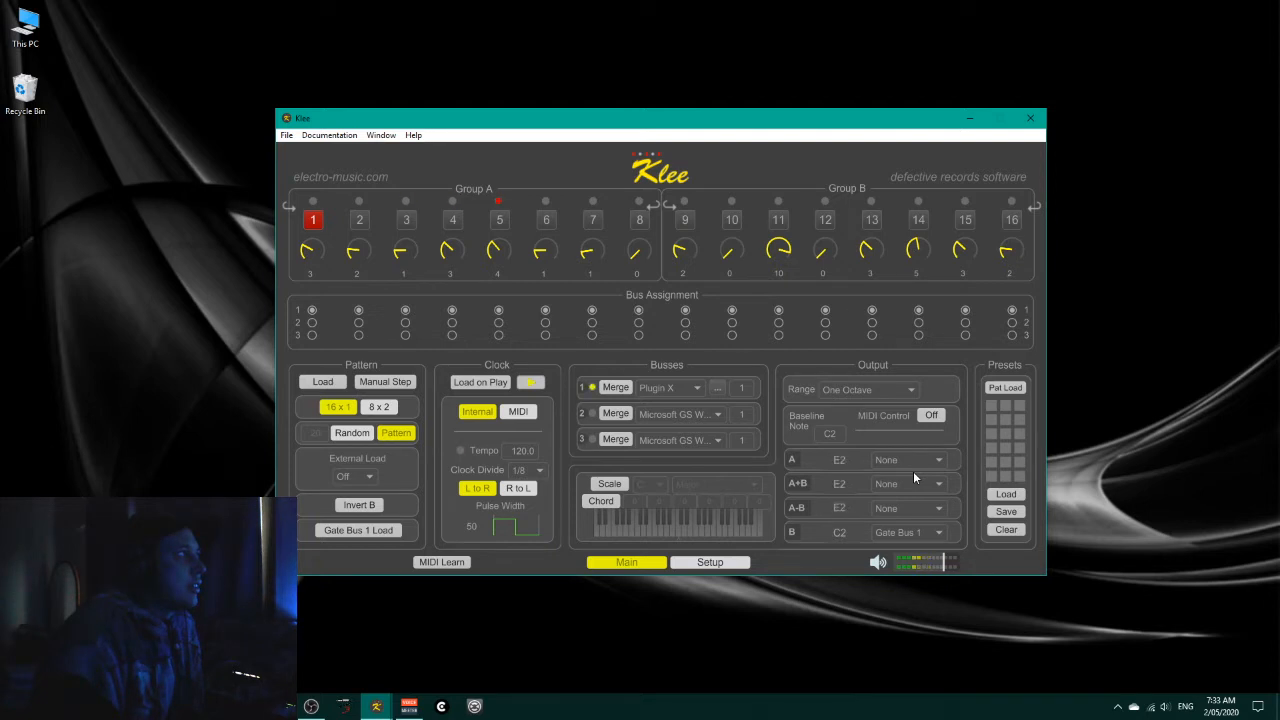
Step: Reselect Gate Bus 1 for output B, and set that output to None
click(925, 461)
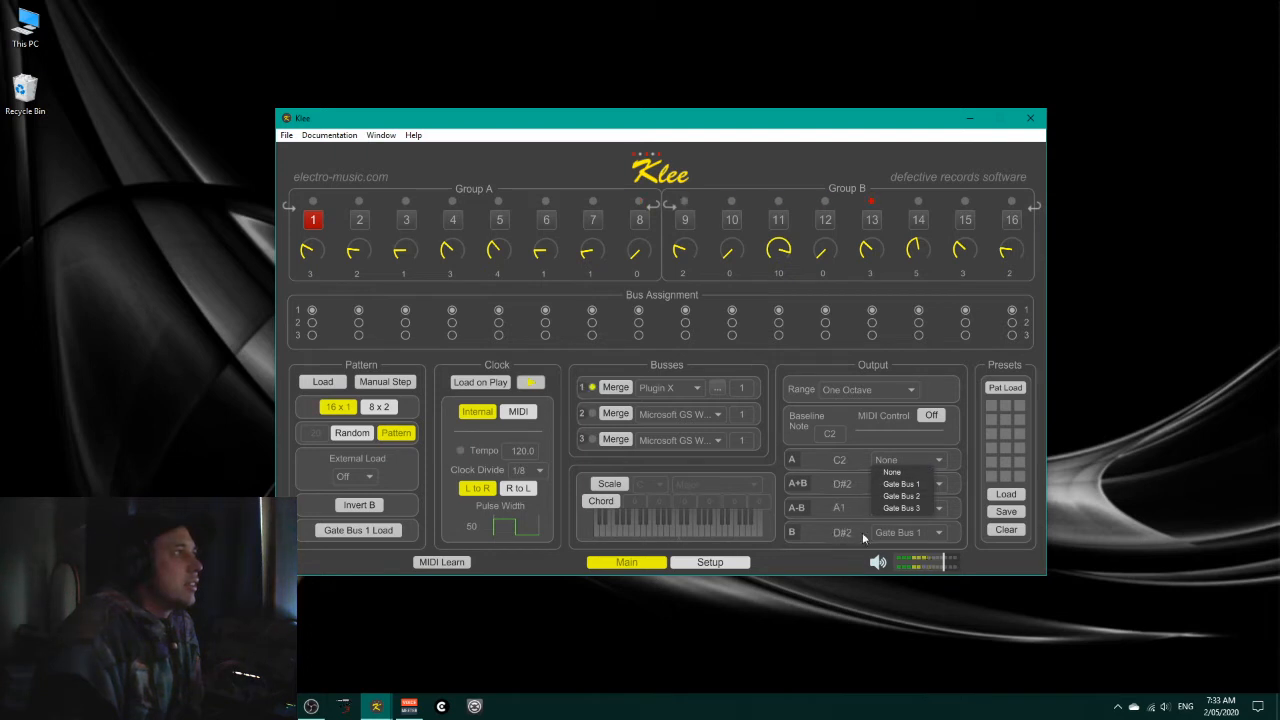
click(928, 533)
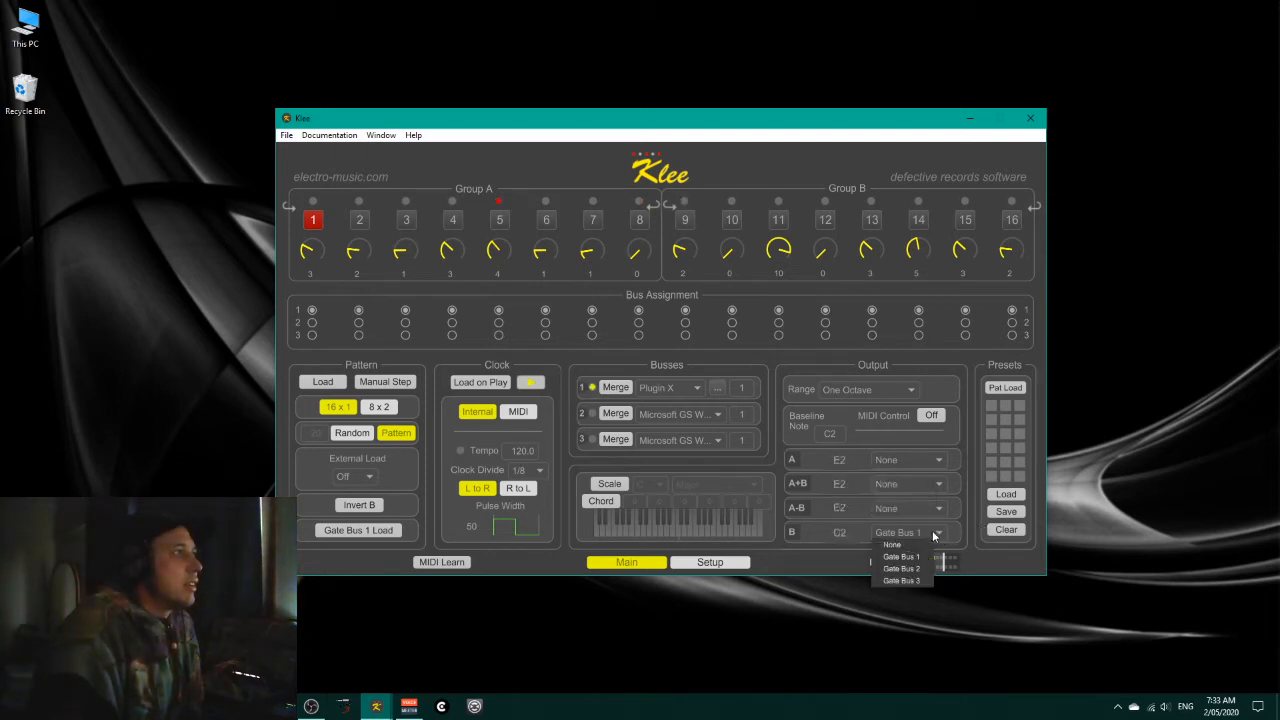
click(914, 557)
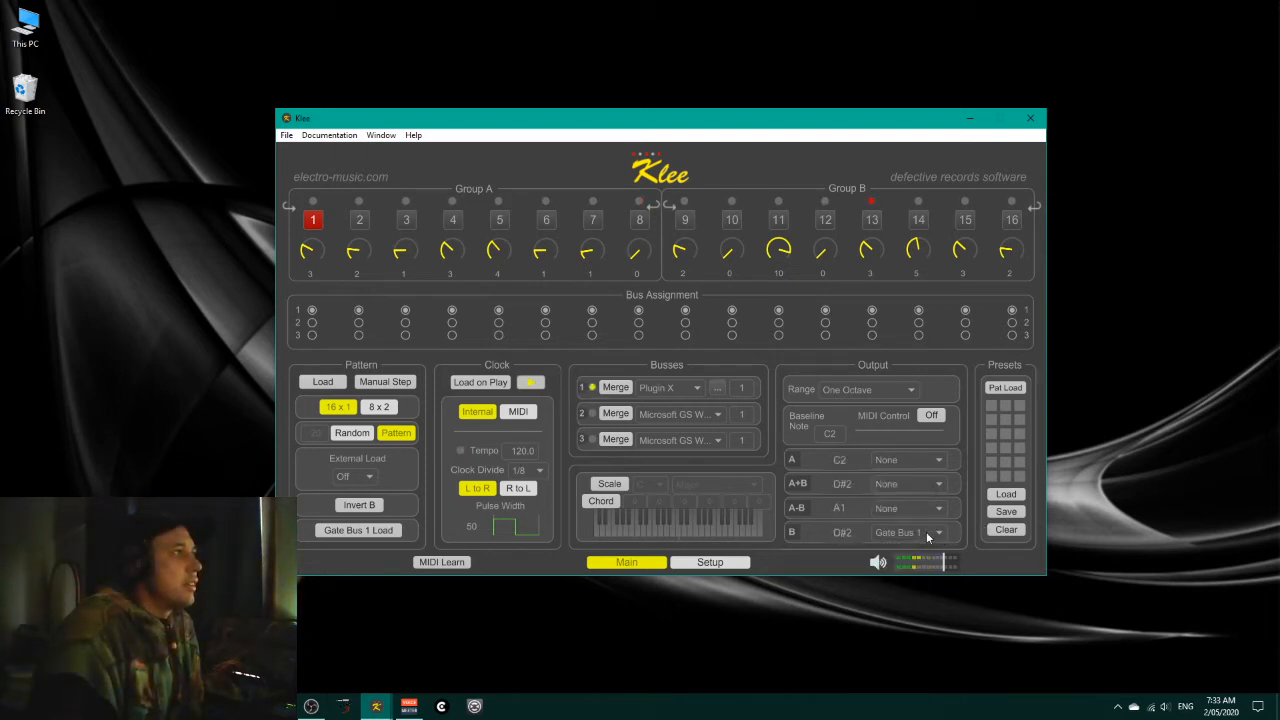
click(928, 533)
click(903, 546)
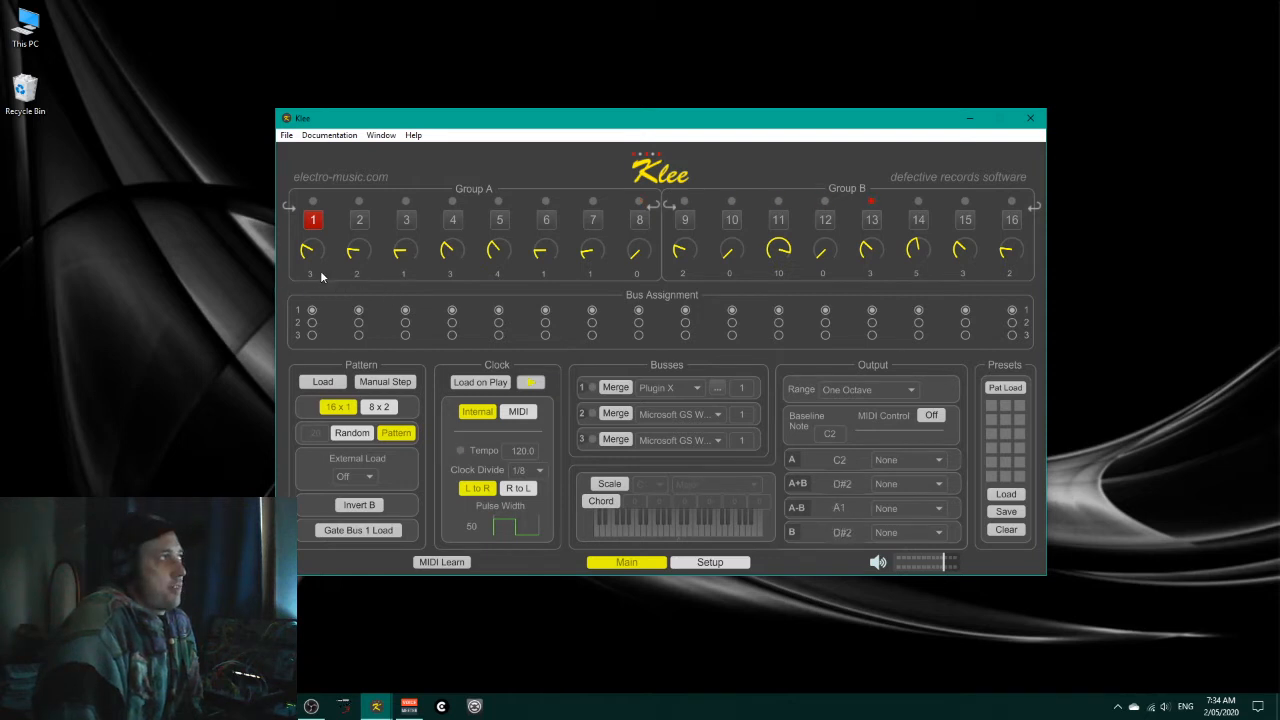
Step: Switch on pattern step 3, and toggle step 10 on and back off
click(408, 220)
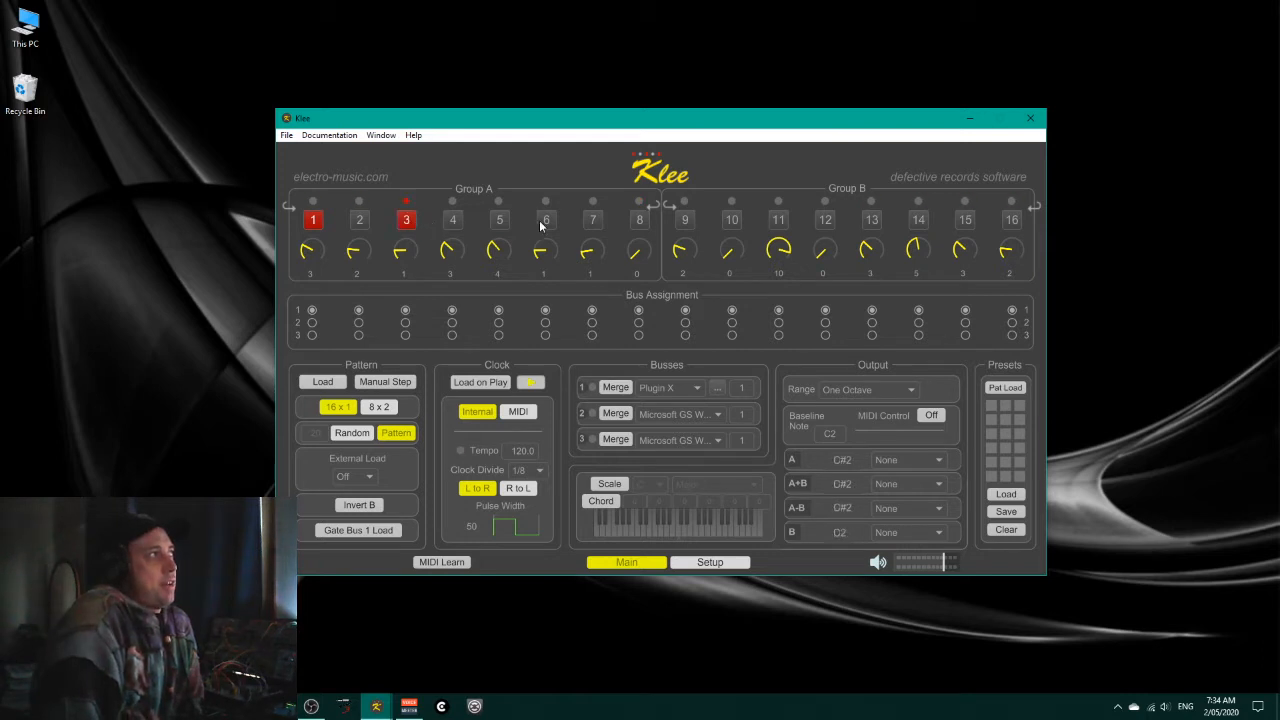
click(731, 220)
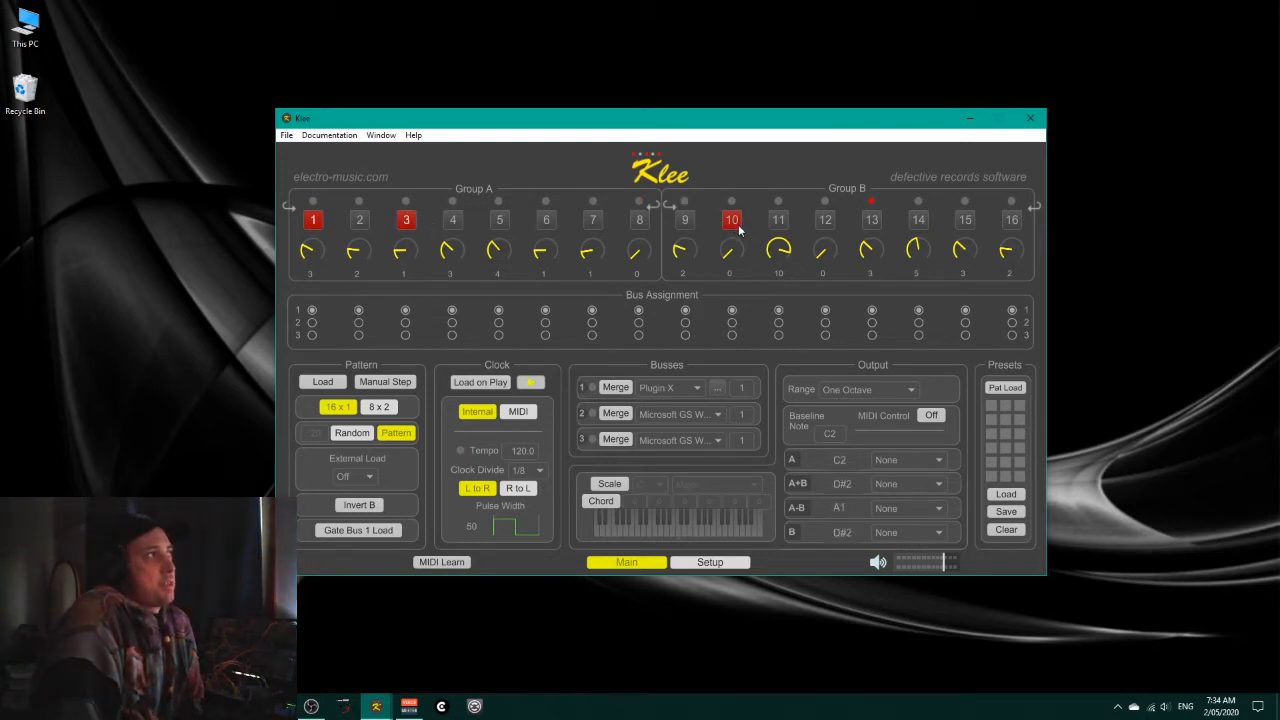
click(733, 220)
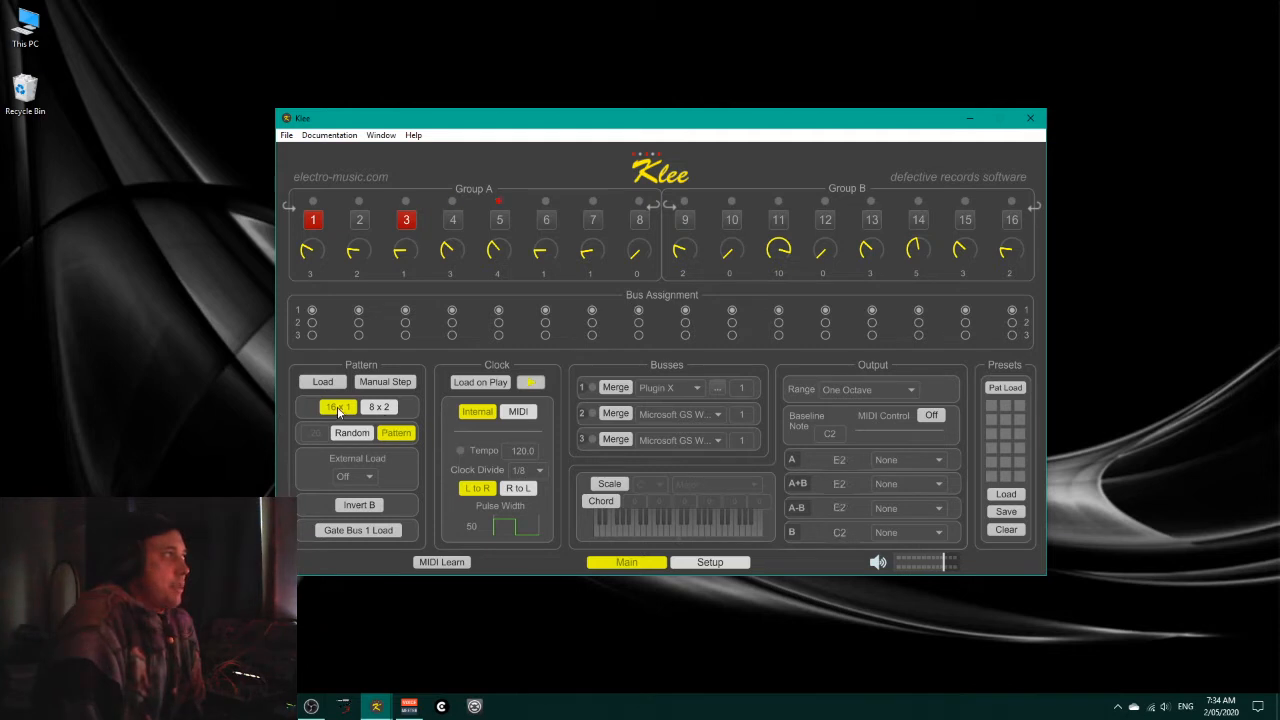
Step: Switch the pattern register to 8 x 2 and assign output A to Gate Bus 1
click(379, 407)
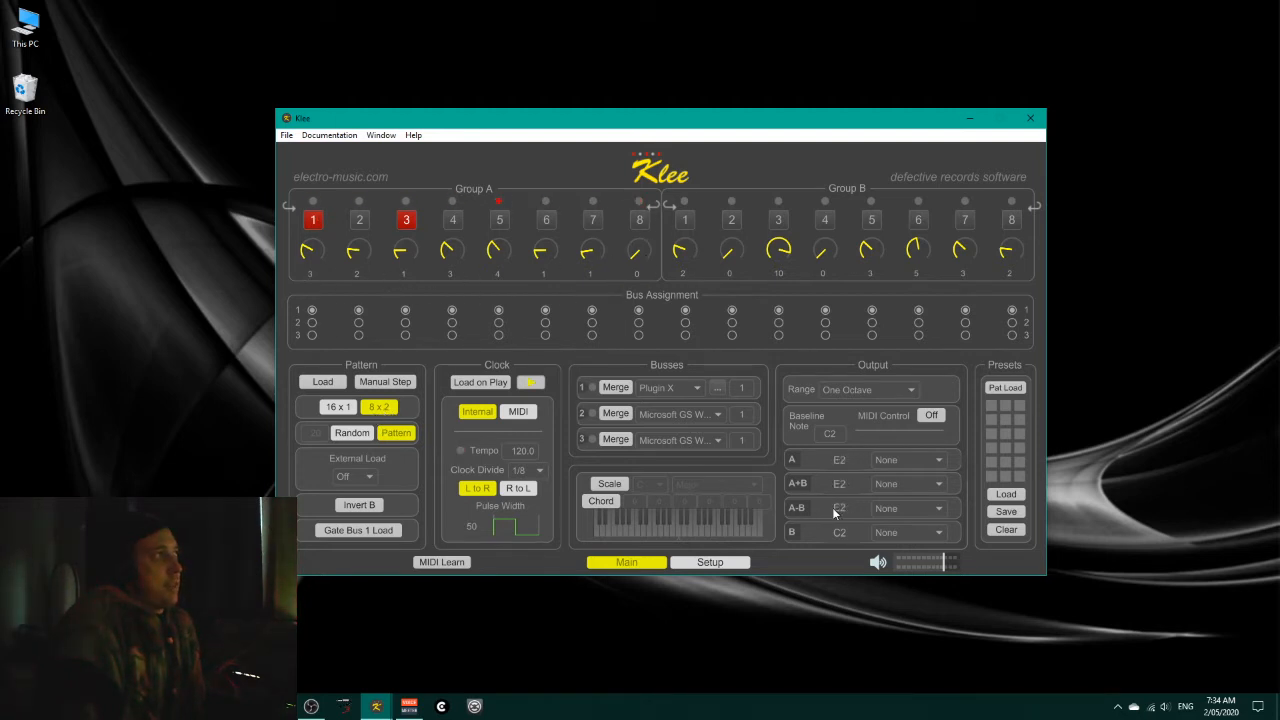
click(940, 462)
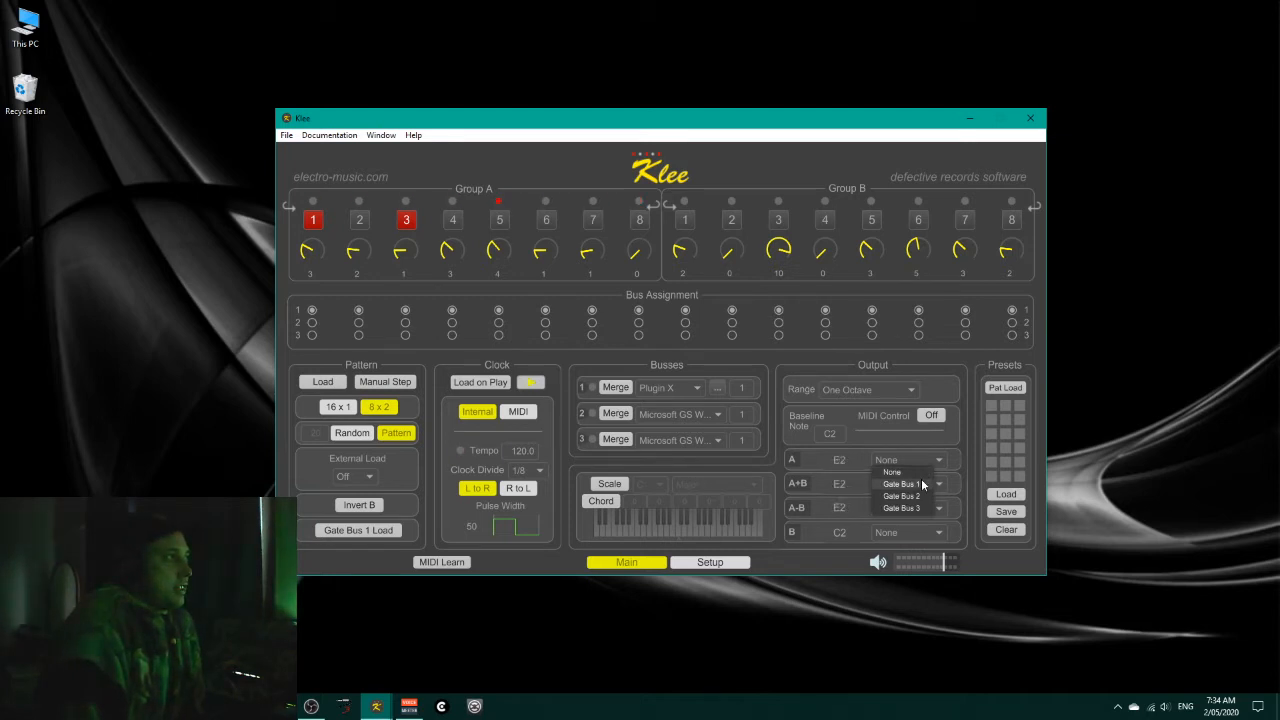
click(921, 483)
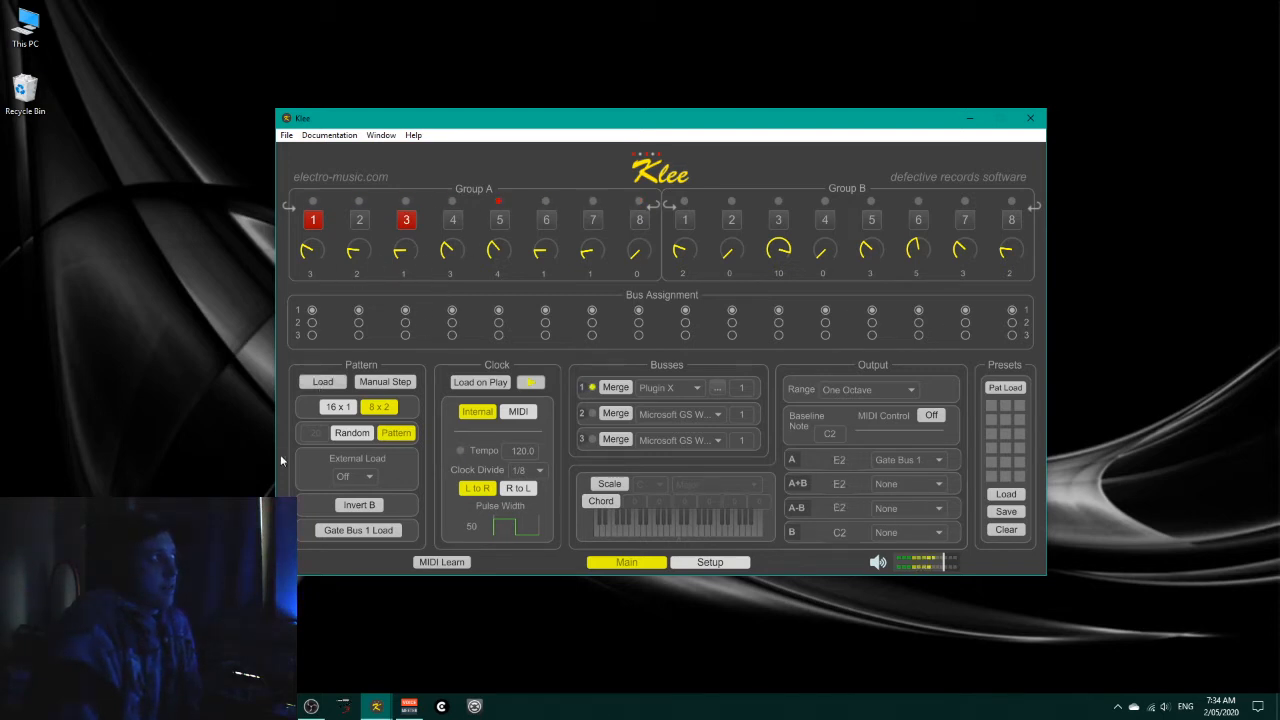
Step: Load the pattern into the register, and stop and restart the clock
click(313, 385)
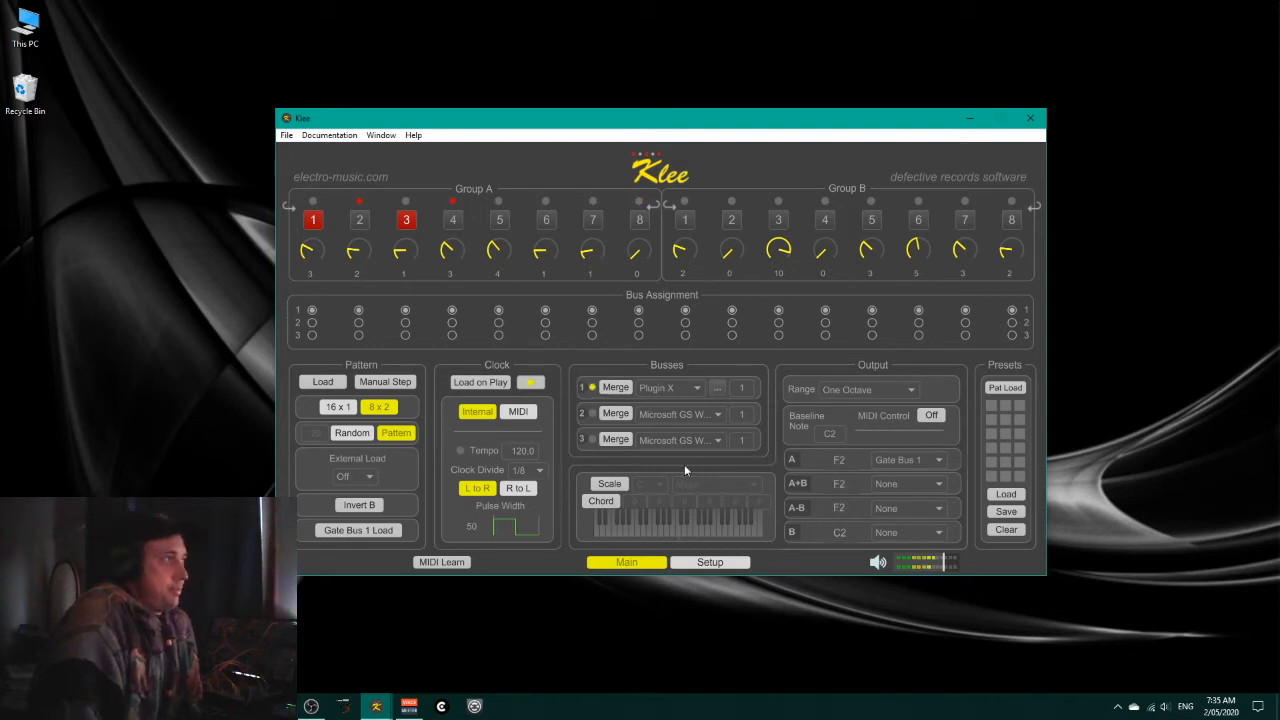
click(531, 383)
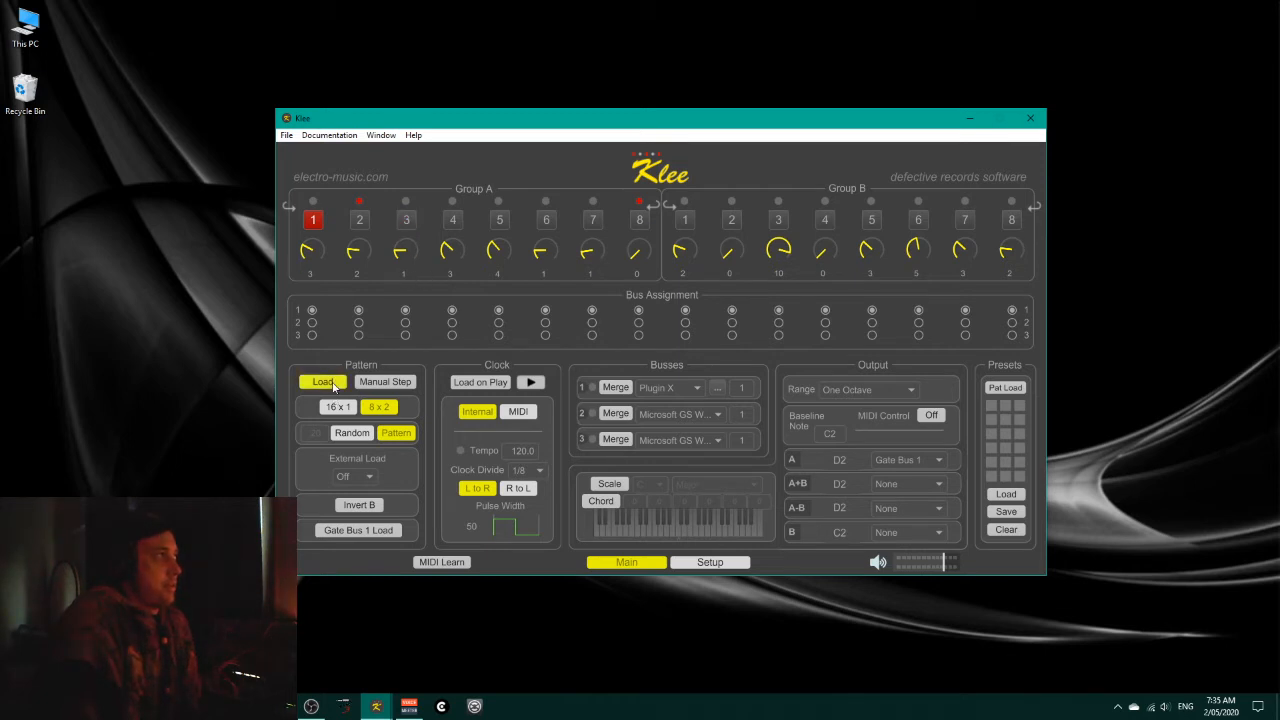
click(522, 382)
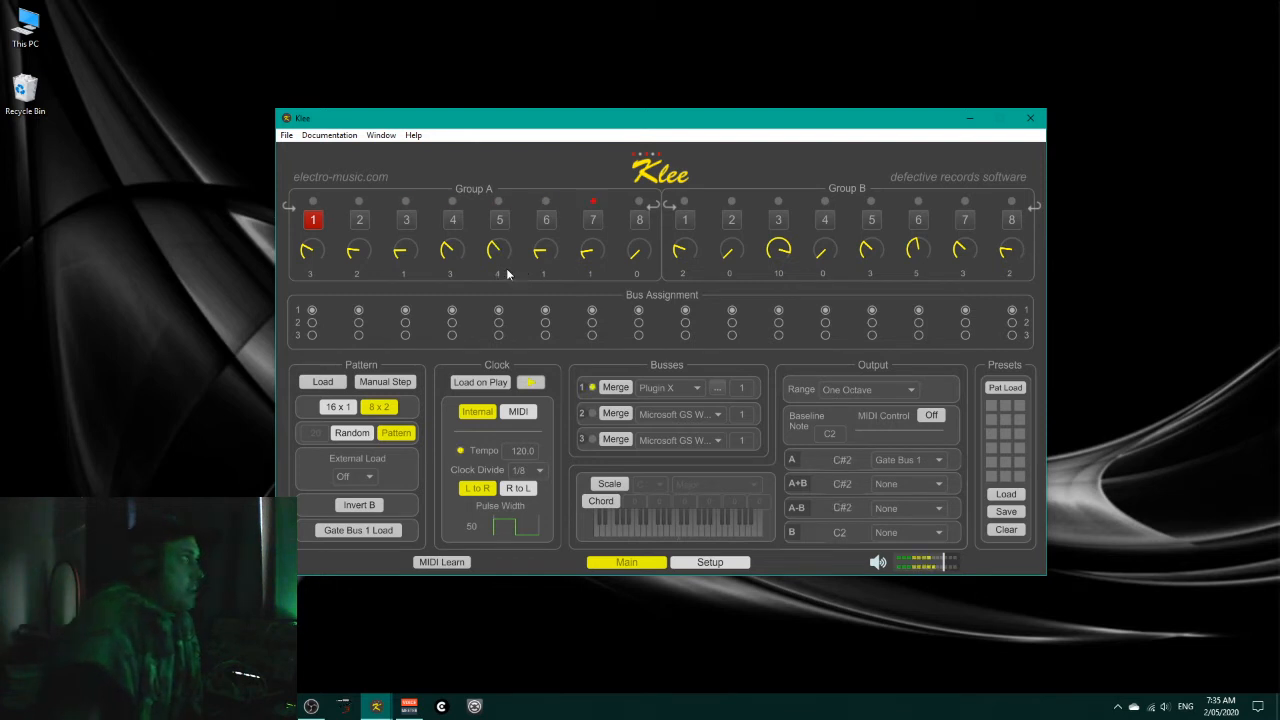
Step: Switch on Group A's step 3 and raise its knob to 3
click(405, 224)
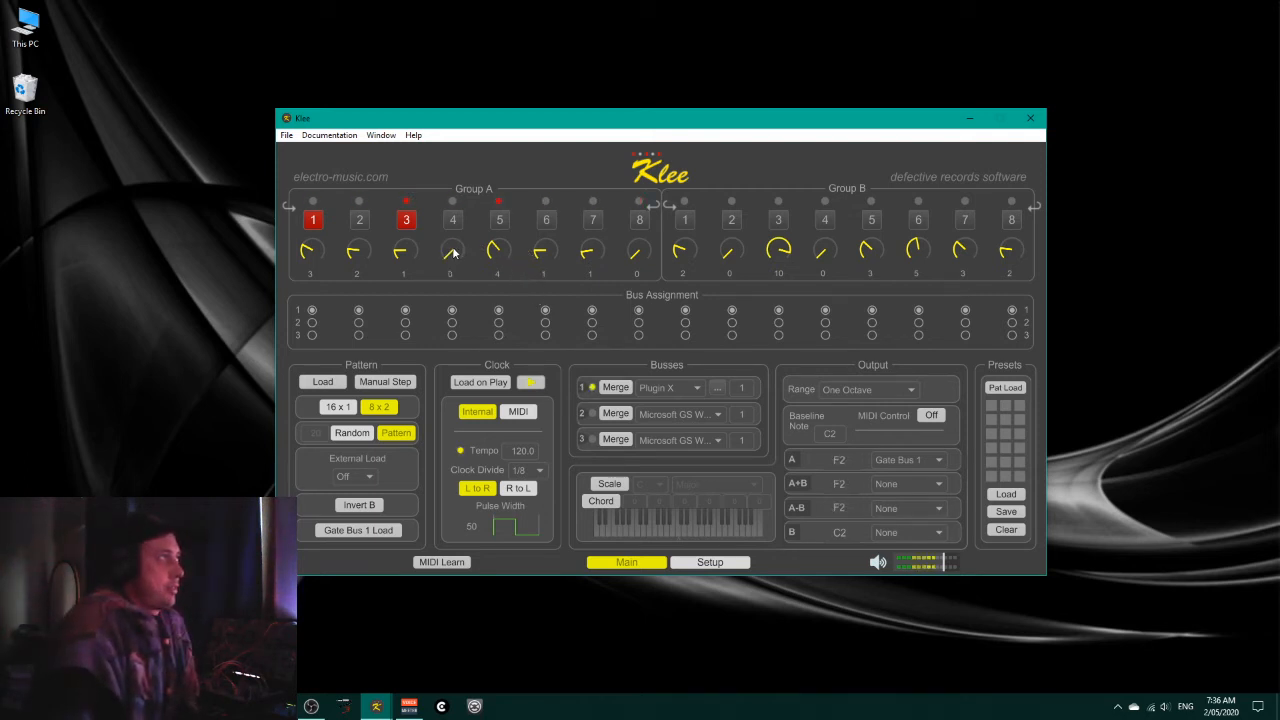
drag(412, 252, 412, 232)
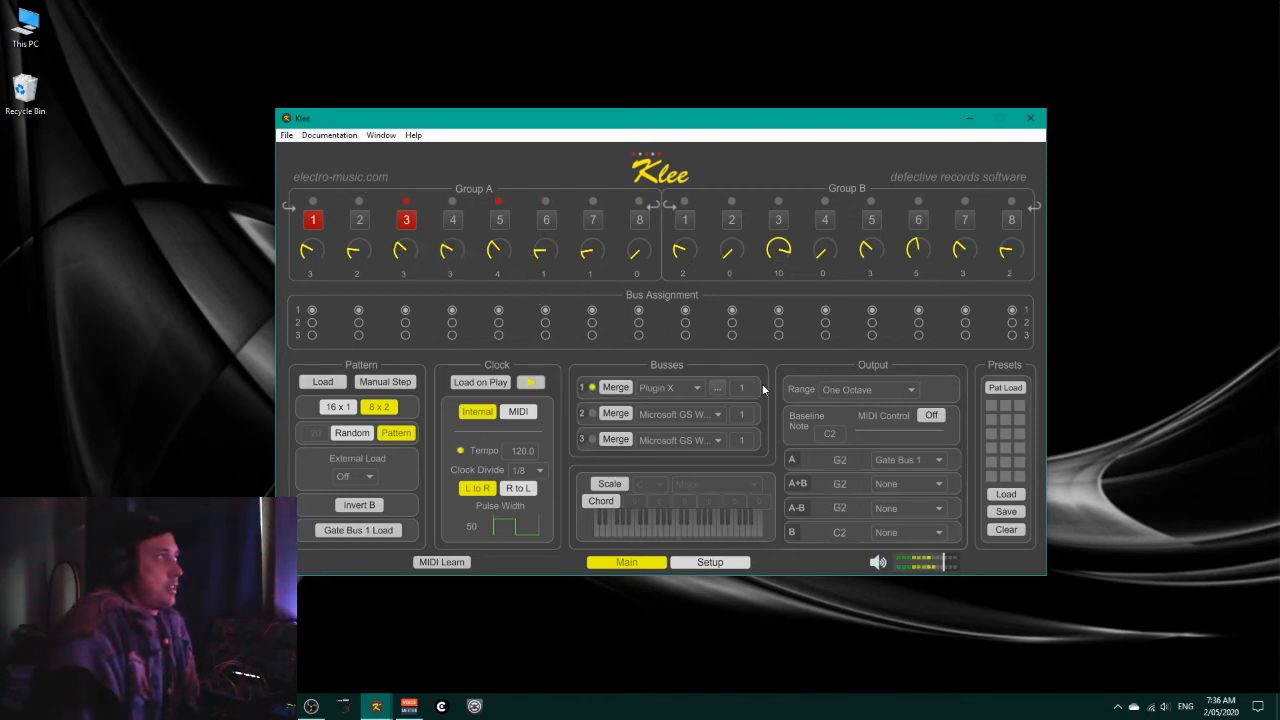
Step: Switch on Group A's step 6, set knob 5 to 2 and knob 6 to 6, and stop the clock
click(546, 220)
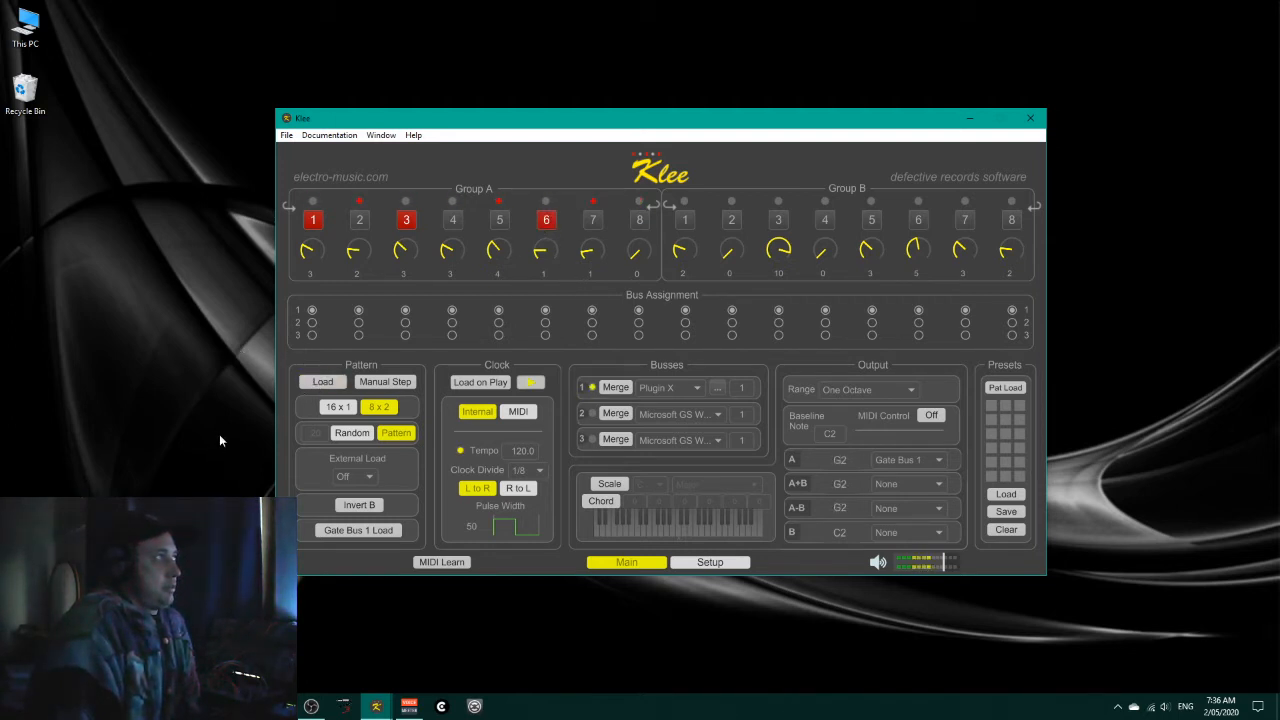
drag(534, 277, 494, 266)
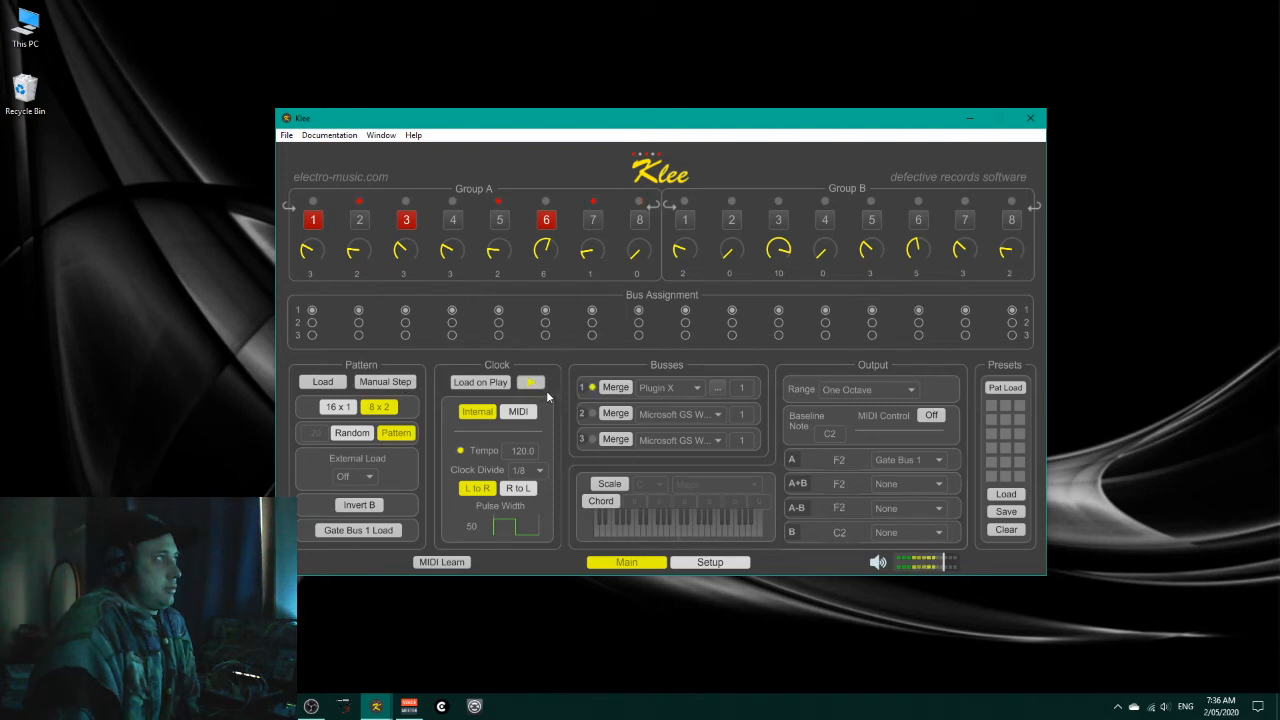
click(531, 383)
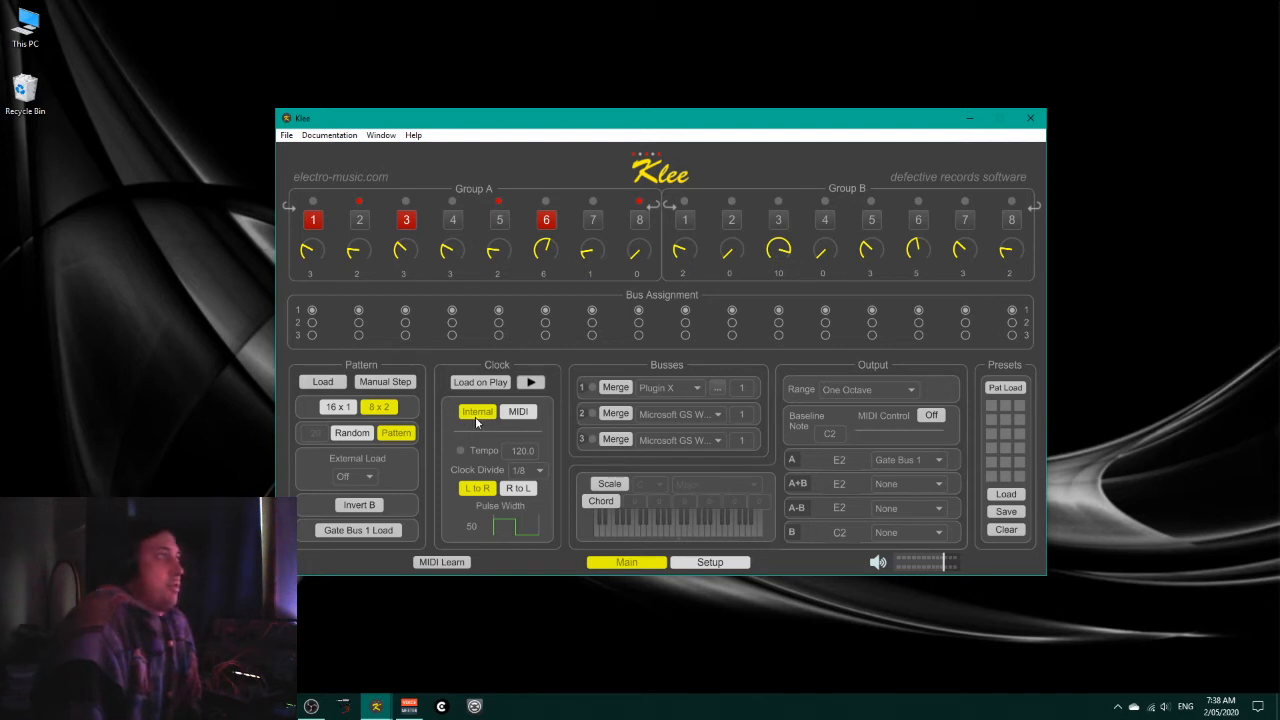
Step: Set the clock divide to 1/16 and, with the clock running, shorten the pulse width to 16
click(540, 470)
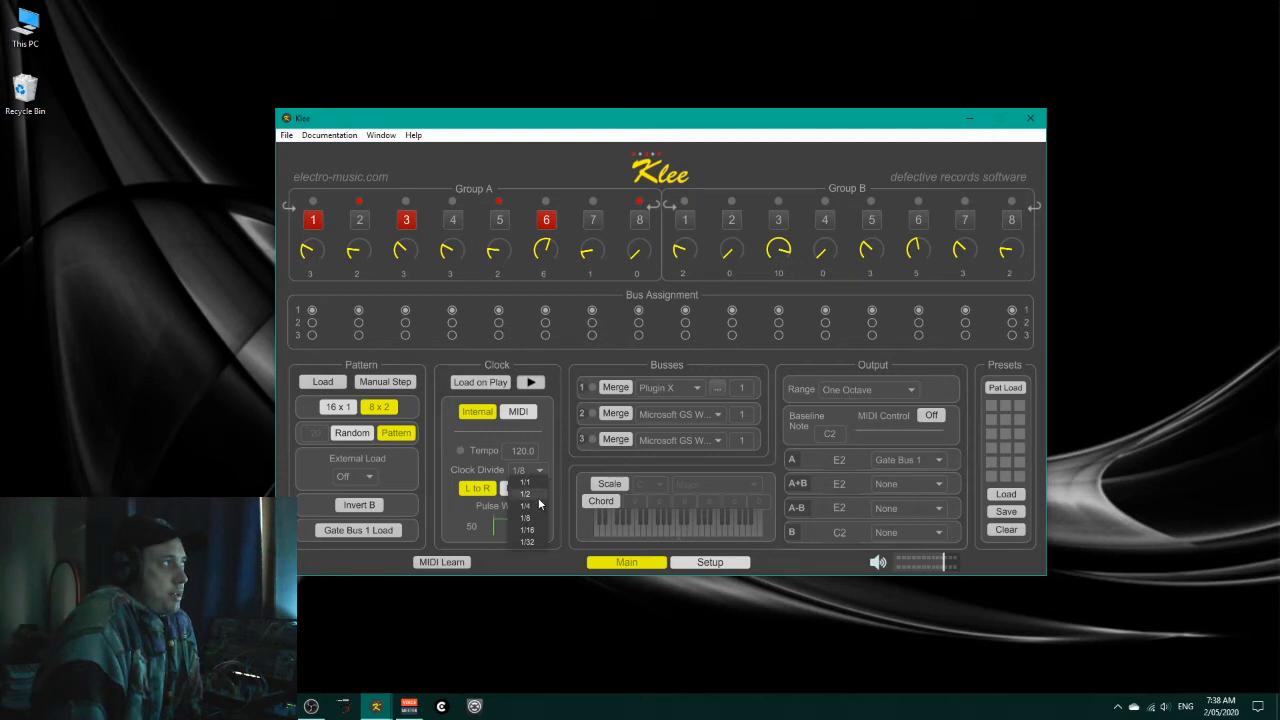
click(536, 529)
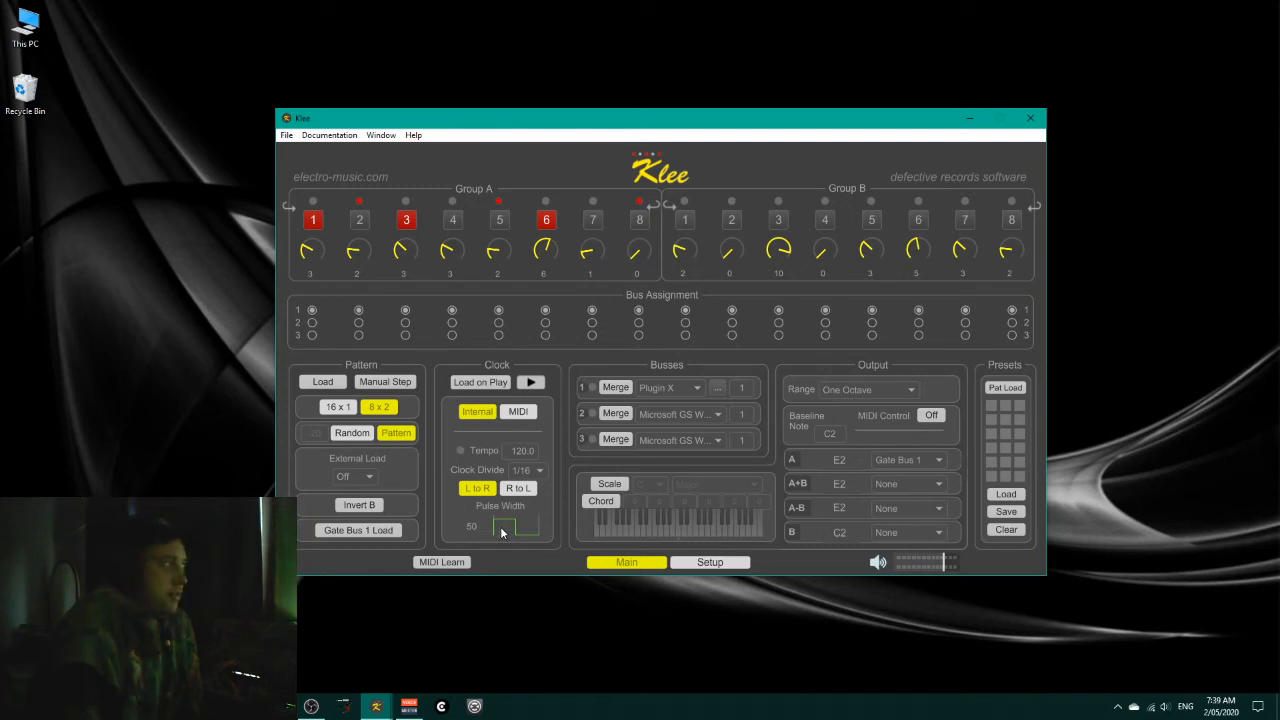
click(531, 383)
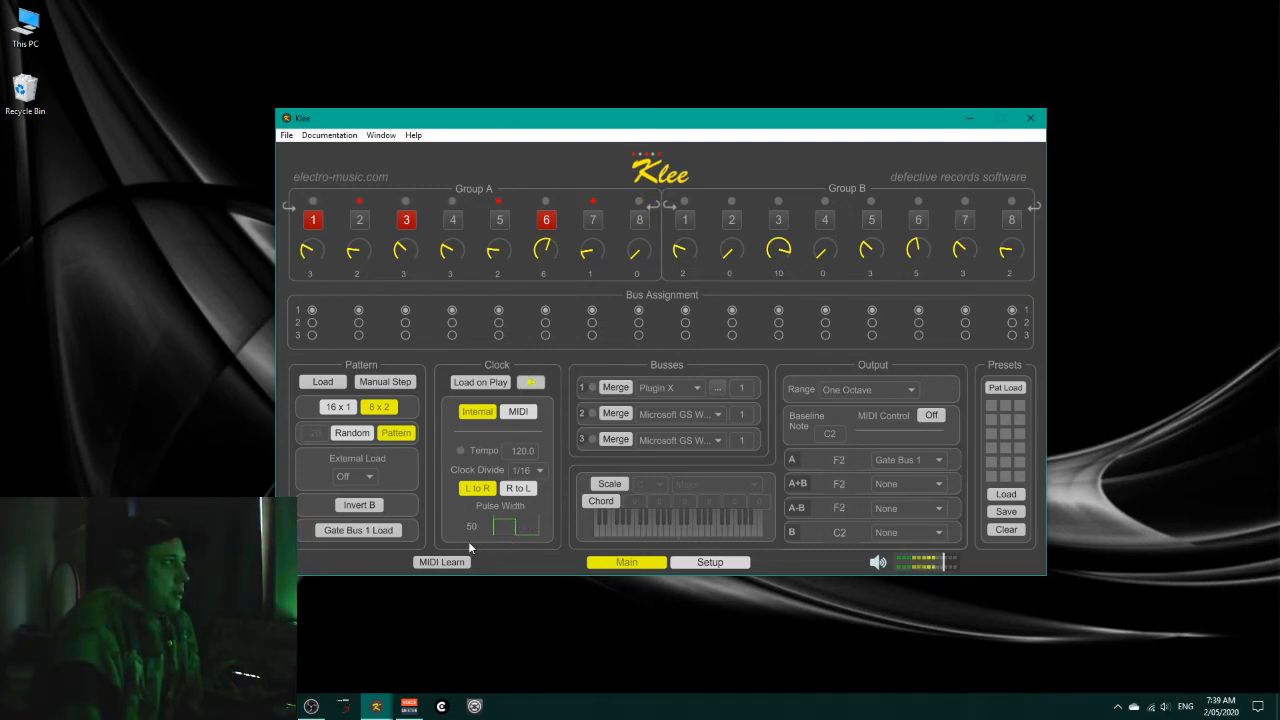
drag(471, 527, 471, 558)
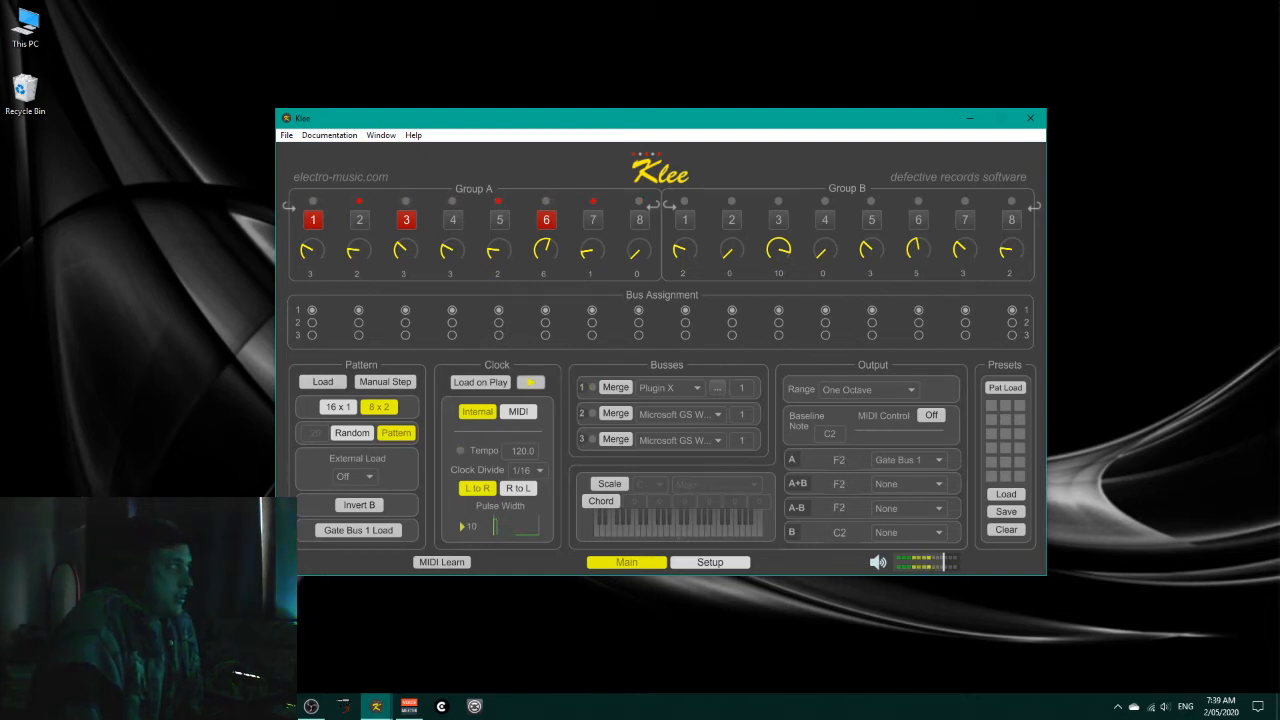
mouse_move(471, 527)
mouse_down()
mouse_move(471, 440)
mouse_move(471, 521)
mouse_up()
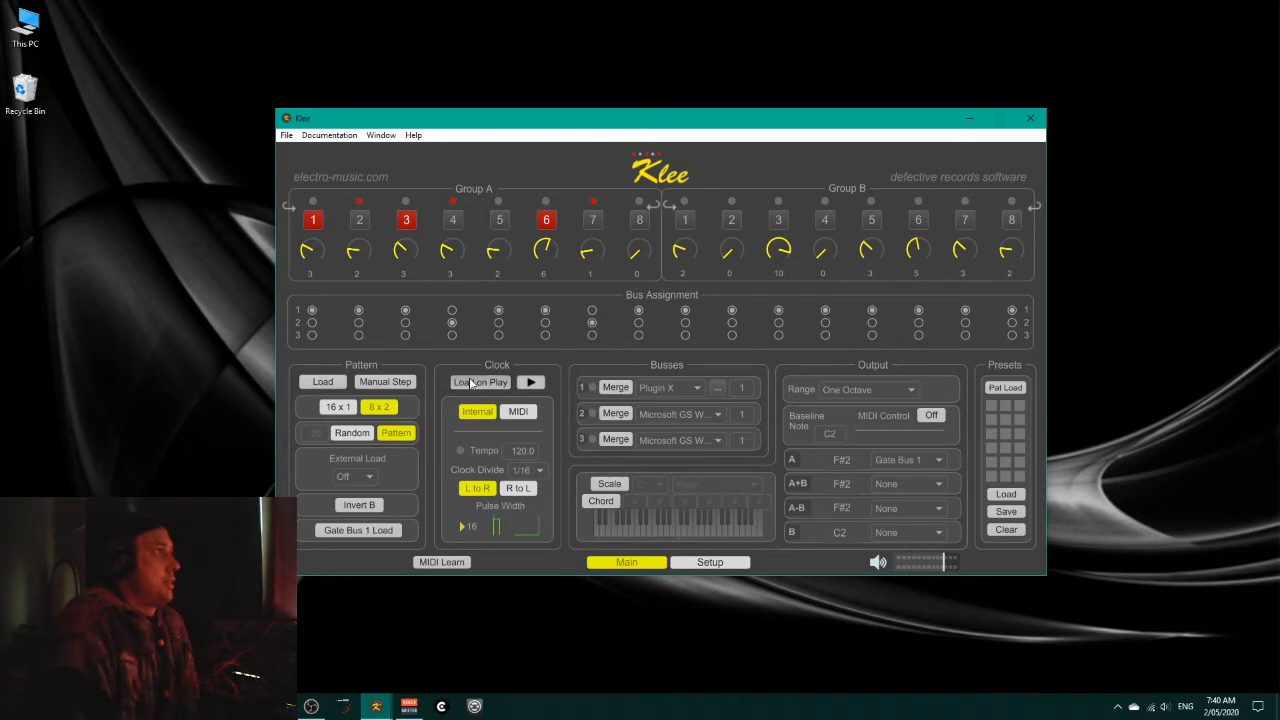
Step: Run the clock, assign Group A's step 5 to bus 2, and stop the clock
click(531, 383)
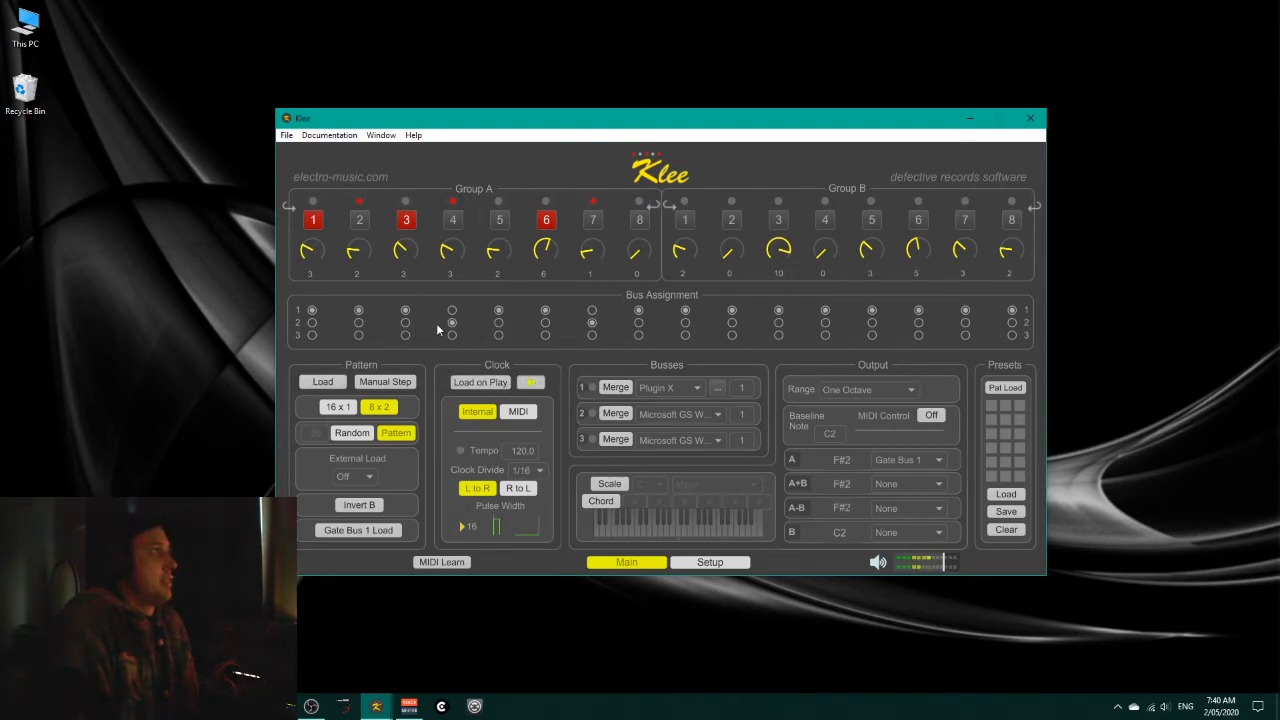
click(498, 322)
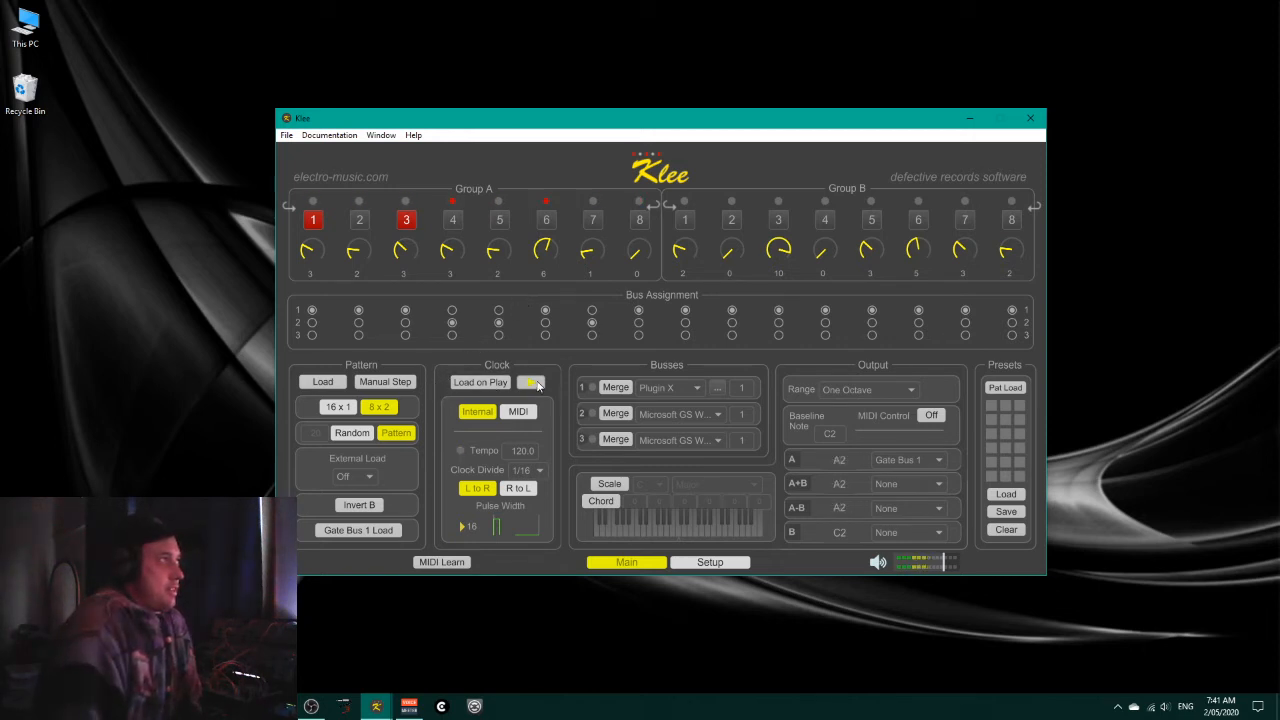
click(533, 382)
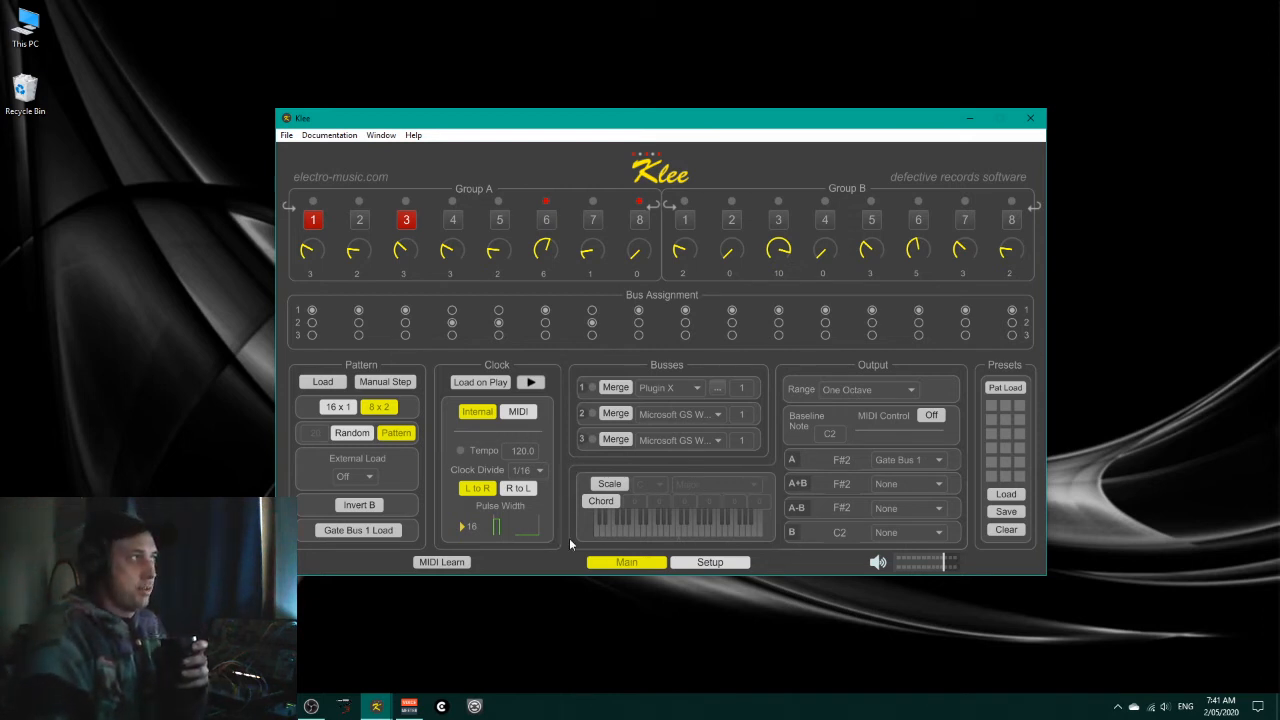
Step: Turn on Scale quantization in C Major and look through the available scale types and root notes
click(620, 482)
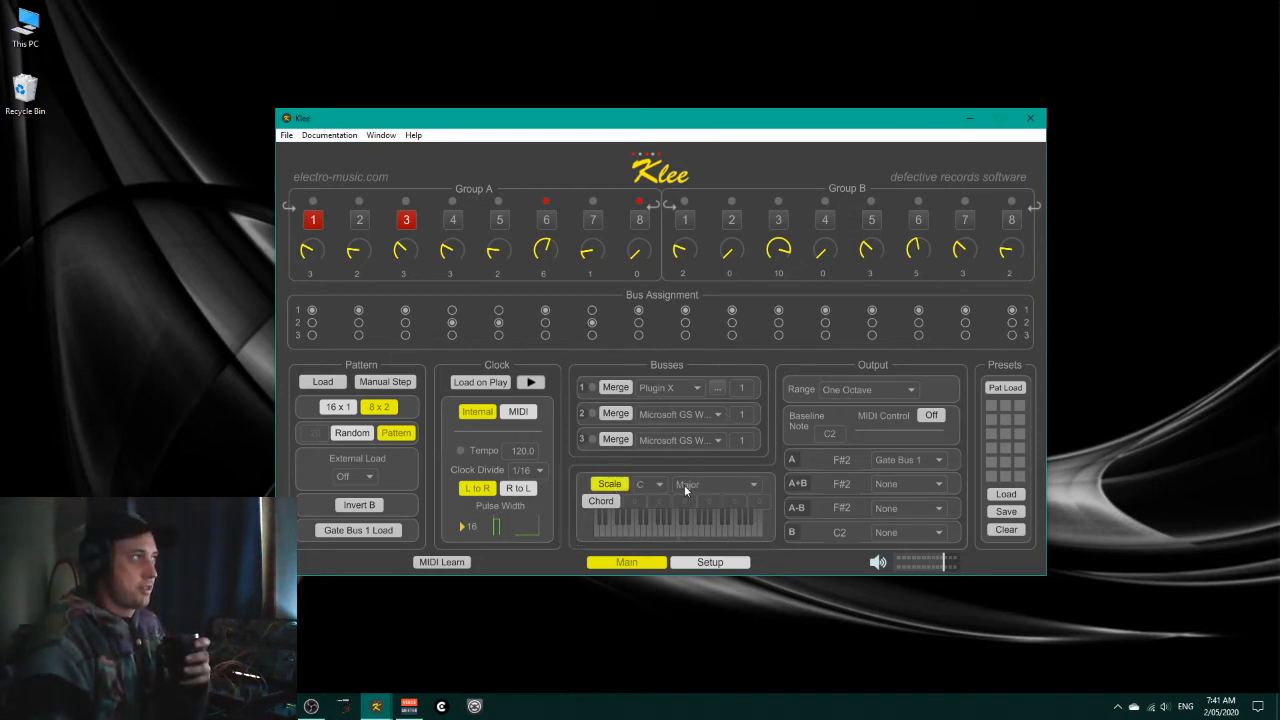
click(753, 484)
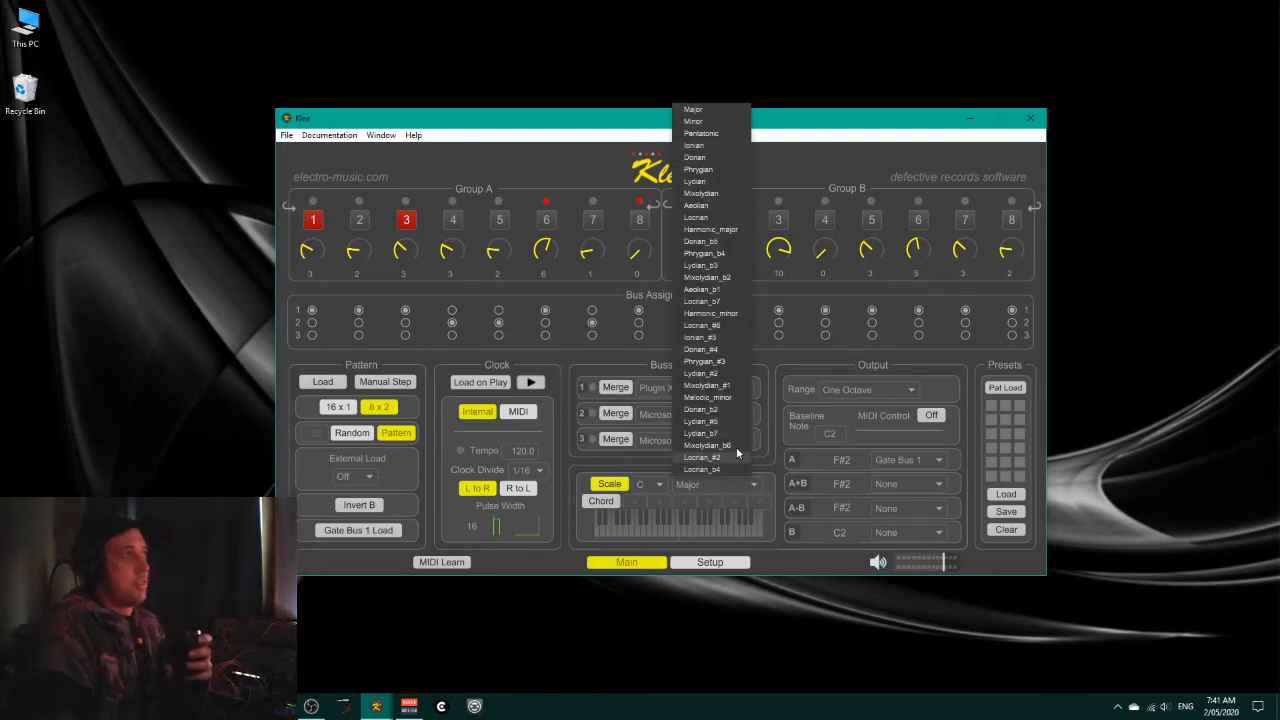
click(655, 484)
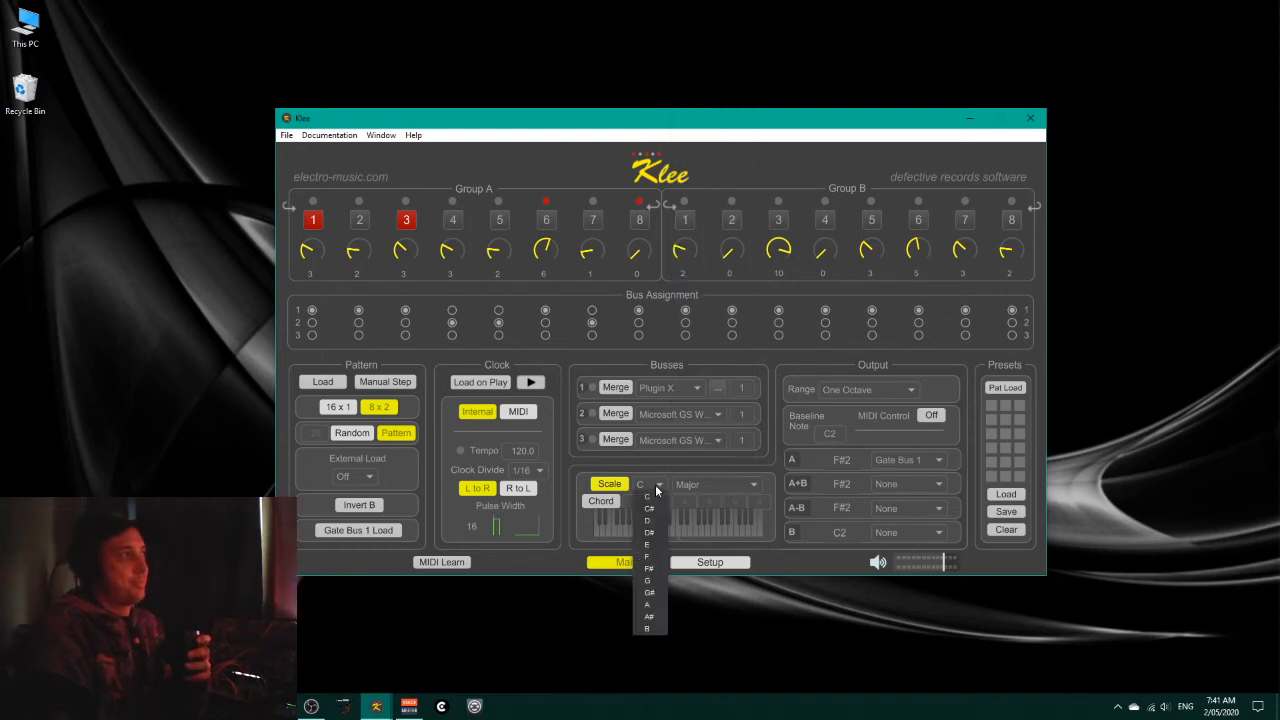
click(582, 530)
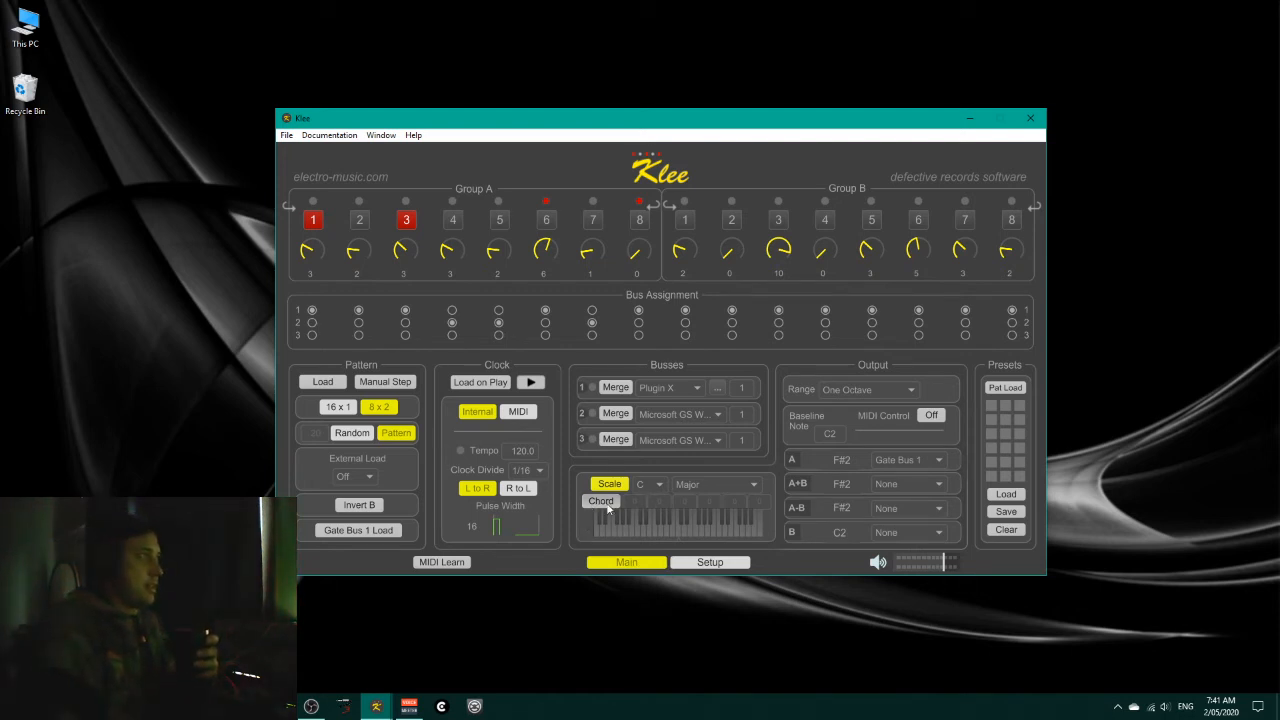
Step: Turn on Chord mode, audition it with the clock, and change the scale type to Dorian
click(600, 501)
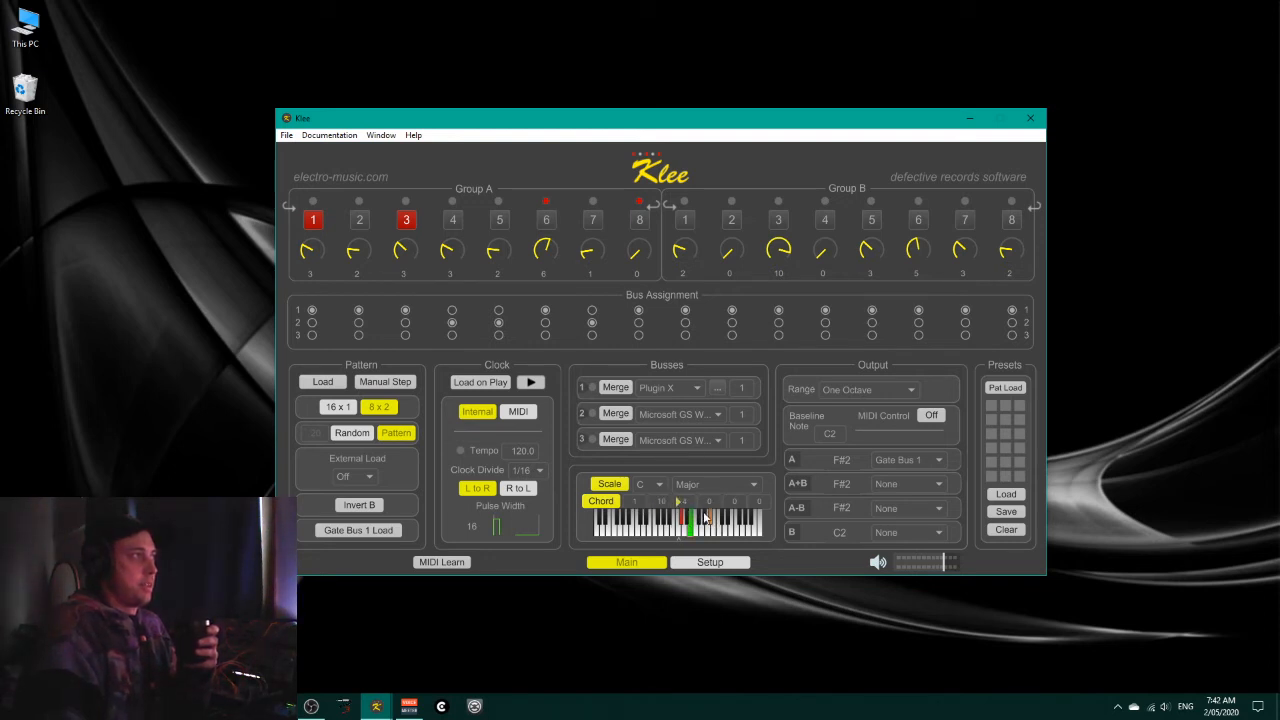
click(531, 384)
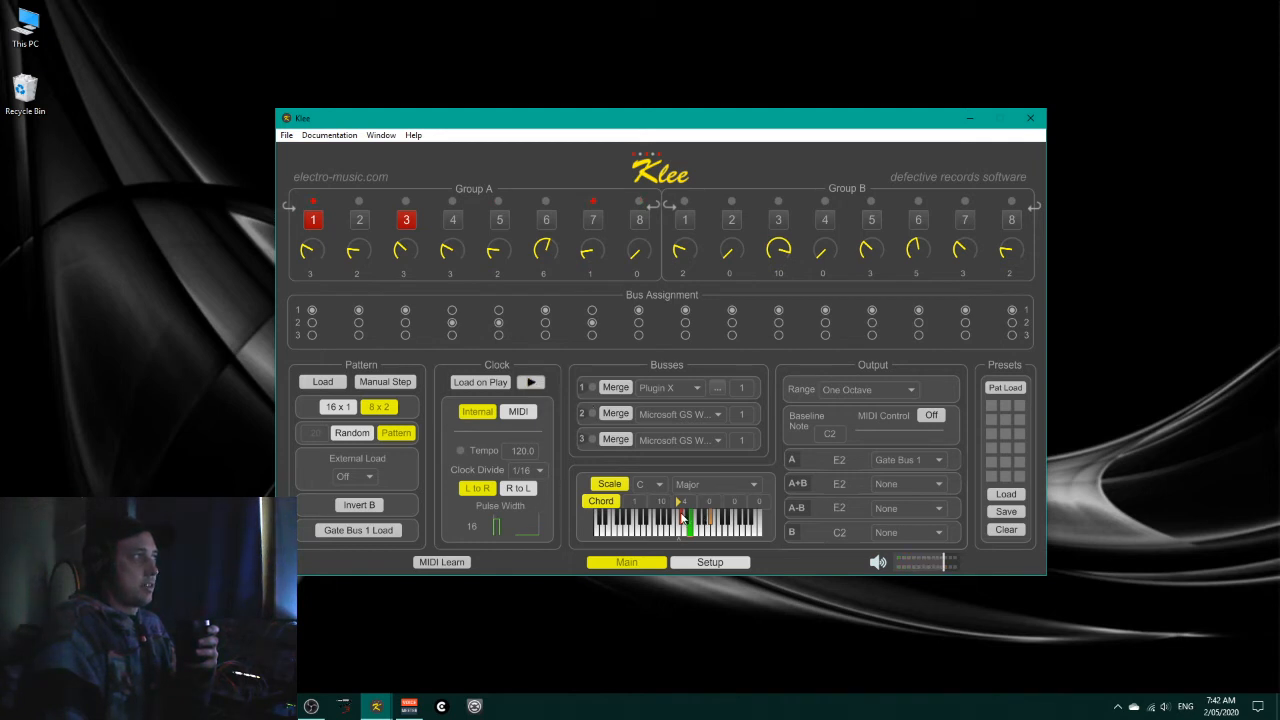
click(716, 487)
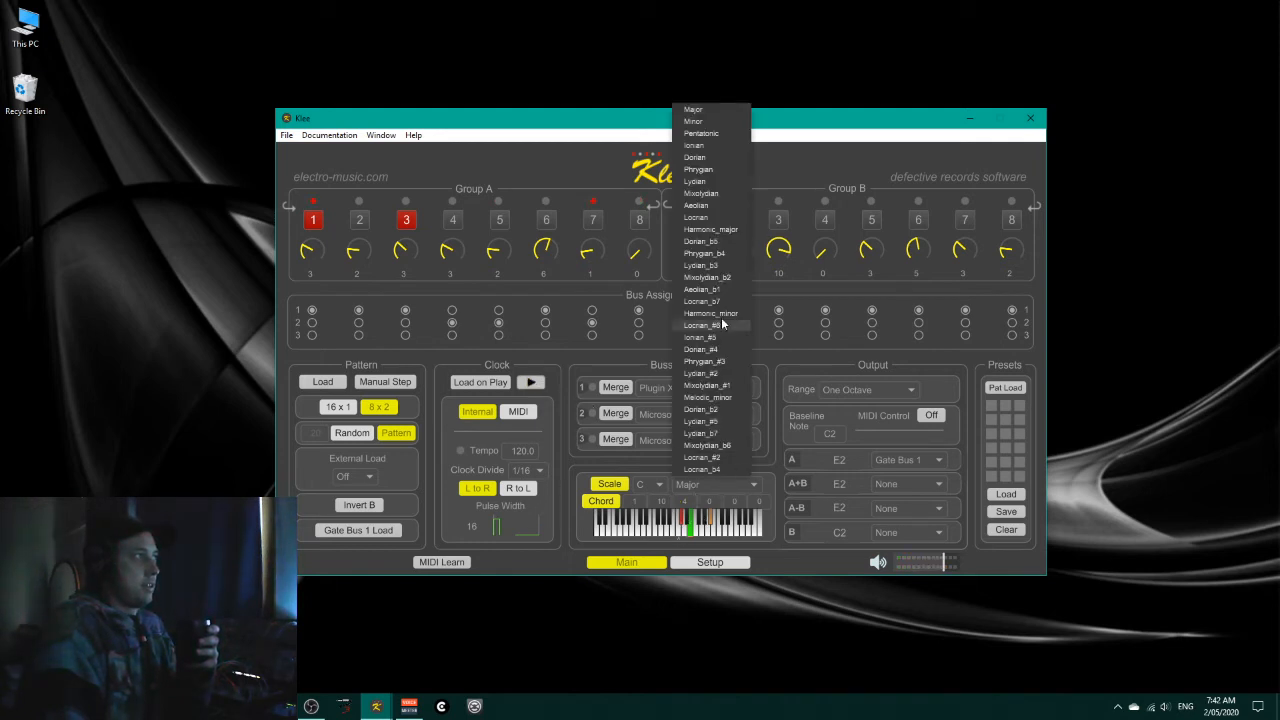
click(724, 158)
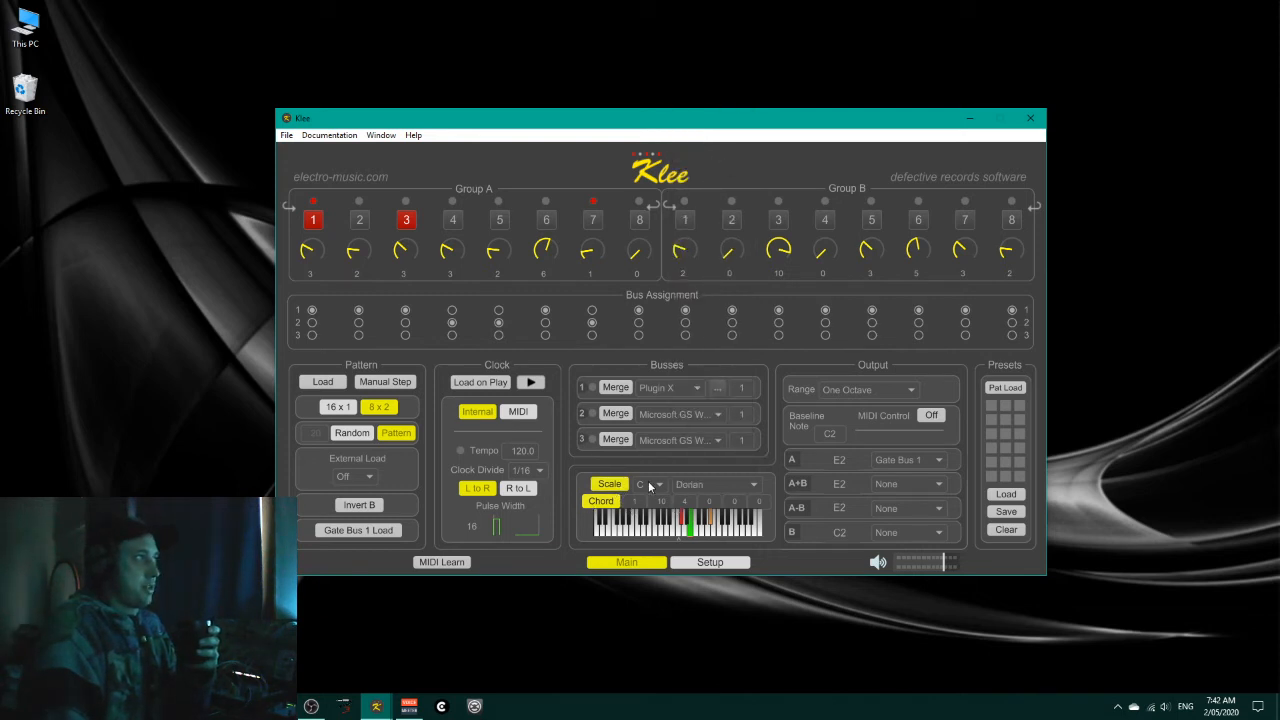
Step: While the clock runs, switch on Group A's step 7 with its knob at 6, reload the pattern, and stop the clock
click(533, 383)
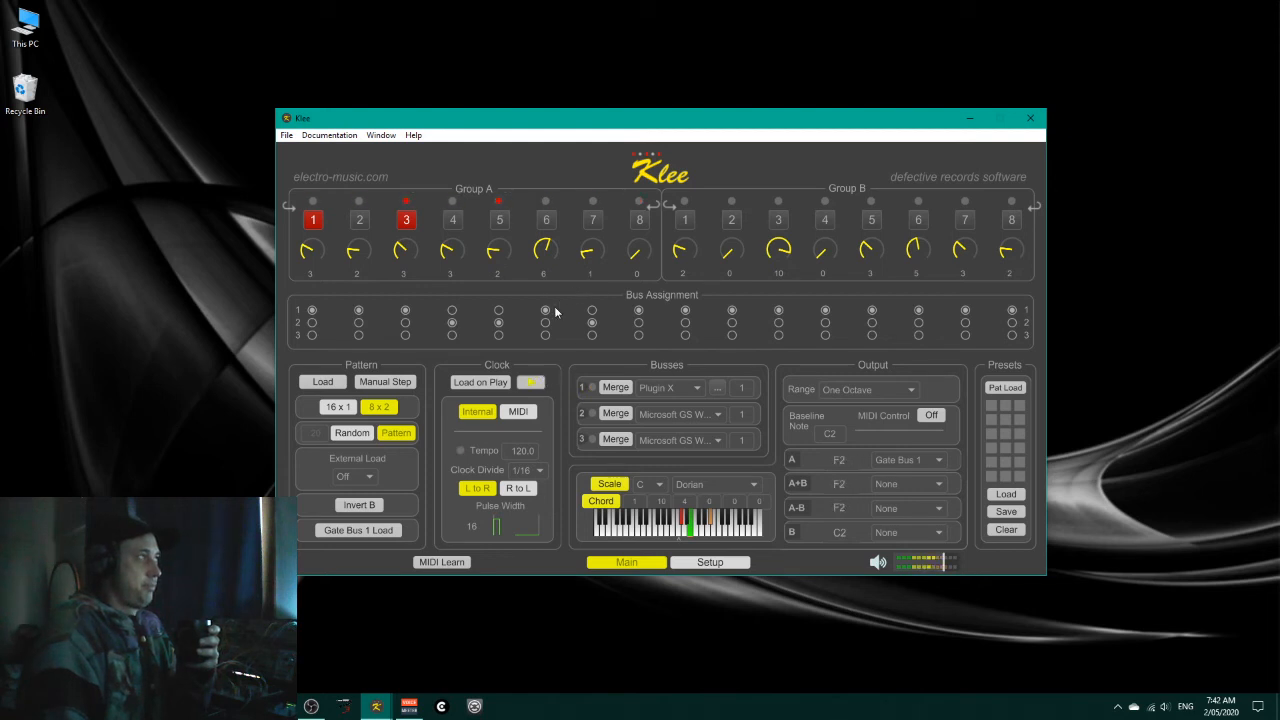
click(593, 219)
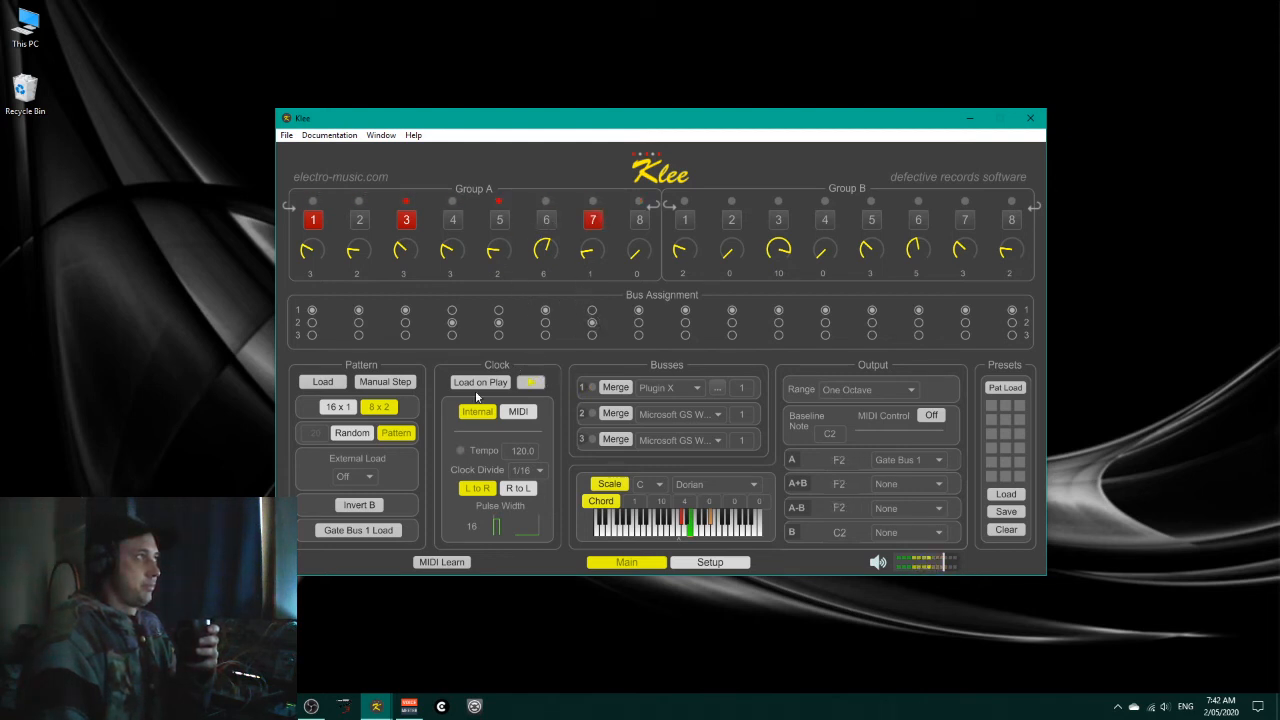
click(315, 385)
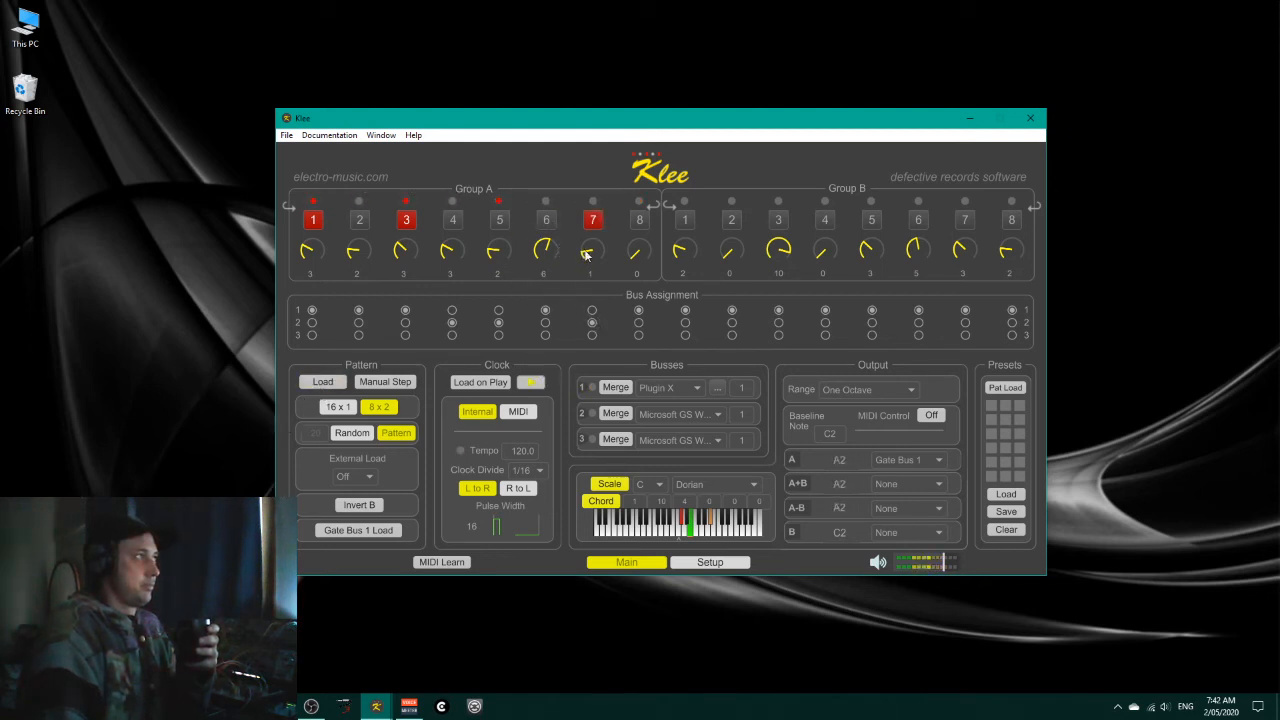
click(322, 382)
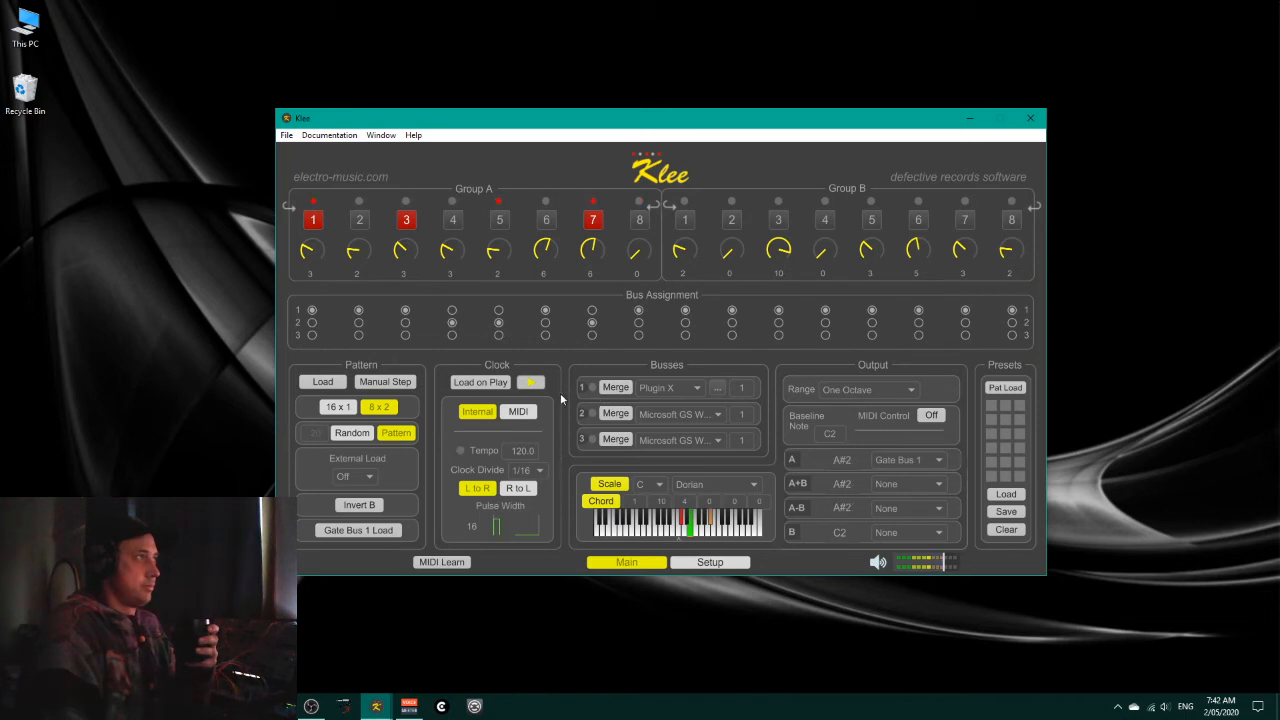
click(532, 384)
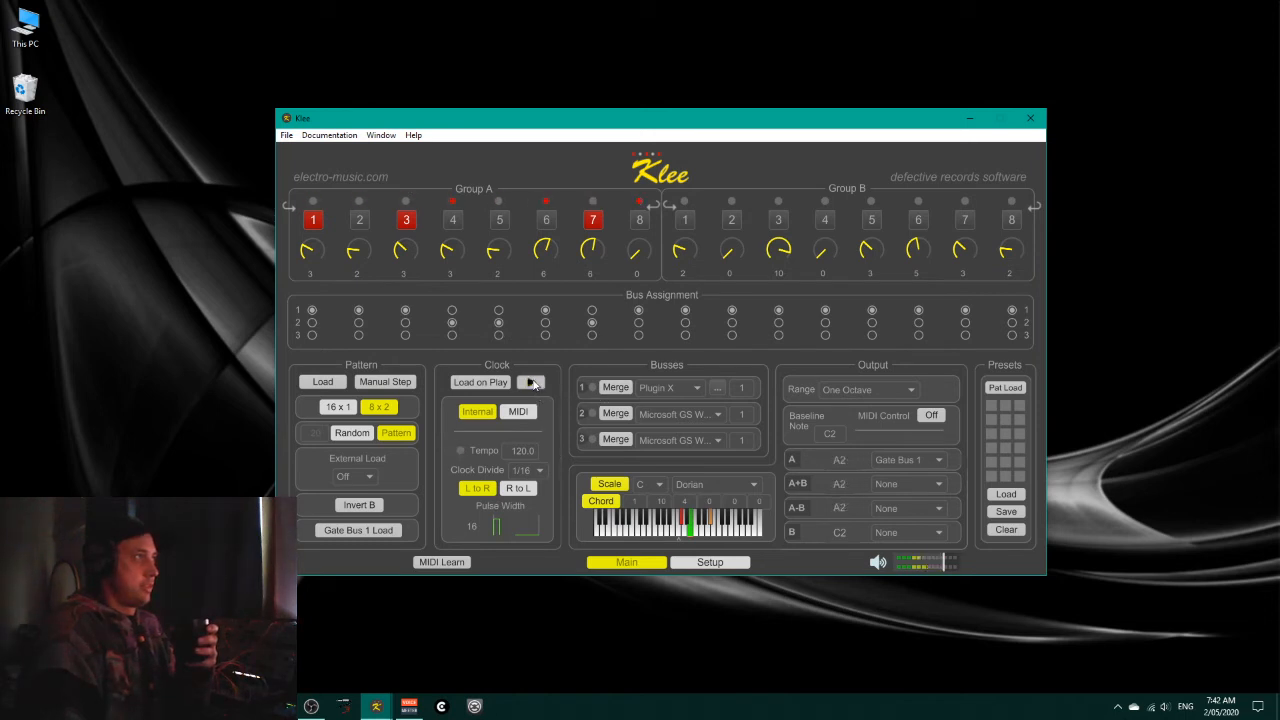
Step: Turn off Chord mode and open the semitone list of the Custom output range for editing
click(596, 505)
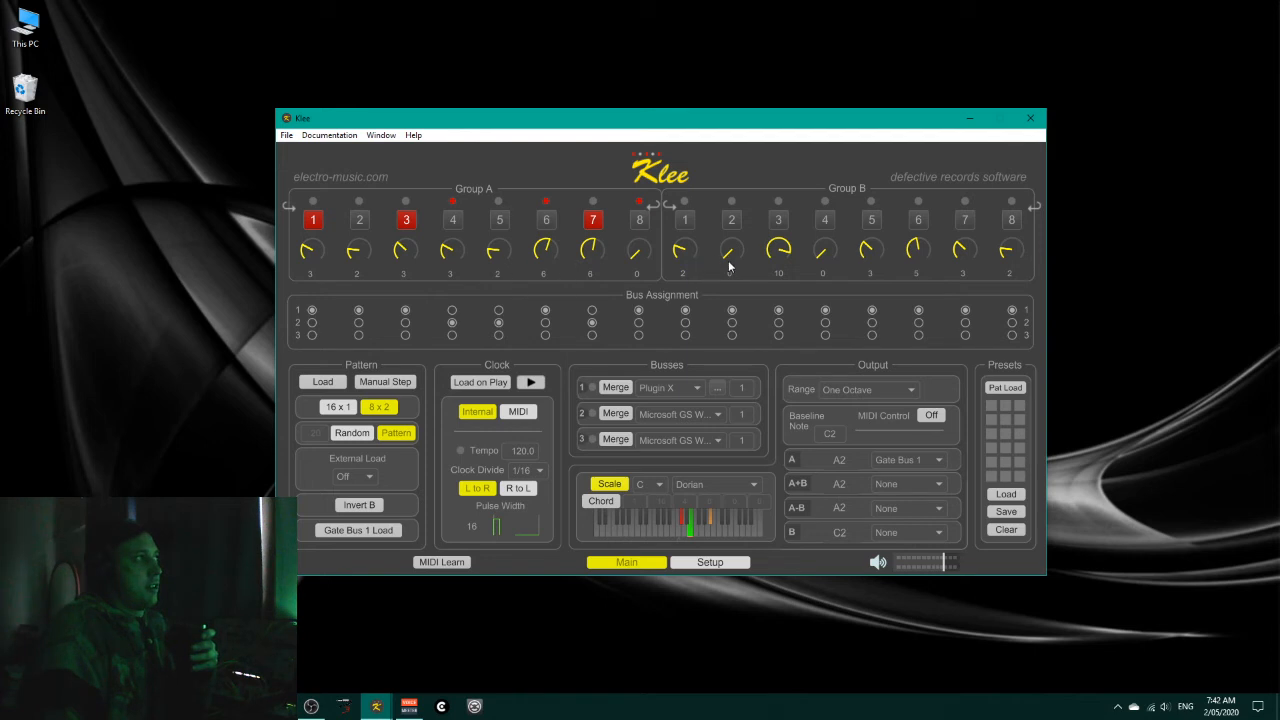
click(908, 390)
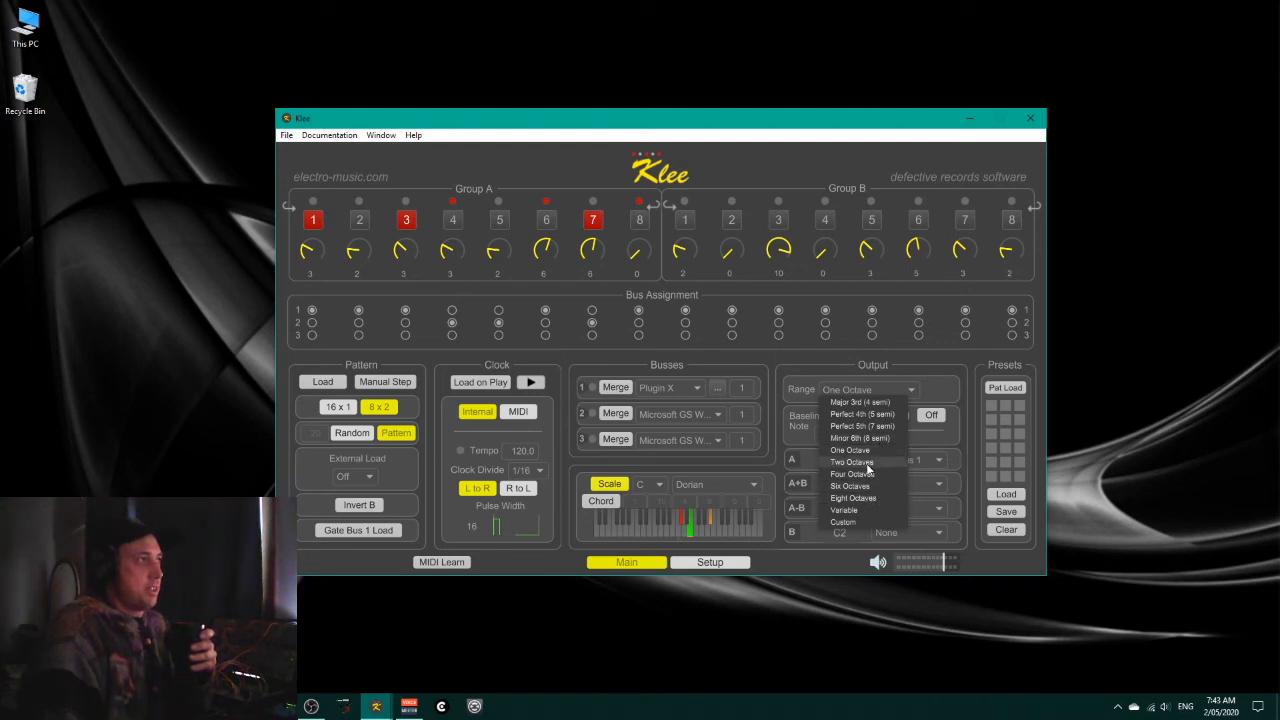
click(843, 522)
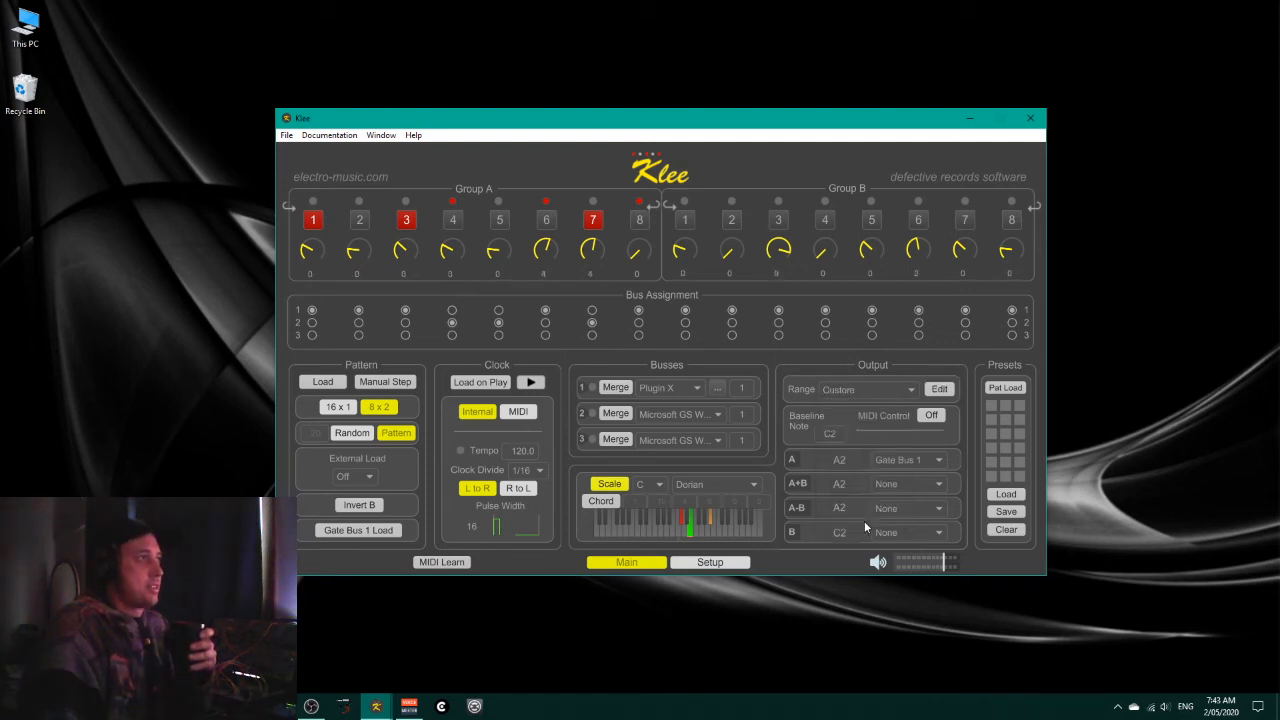
click(940, 390)
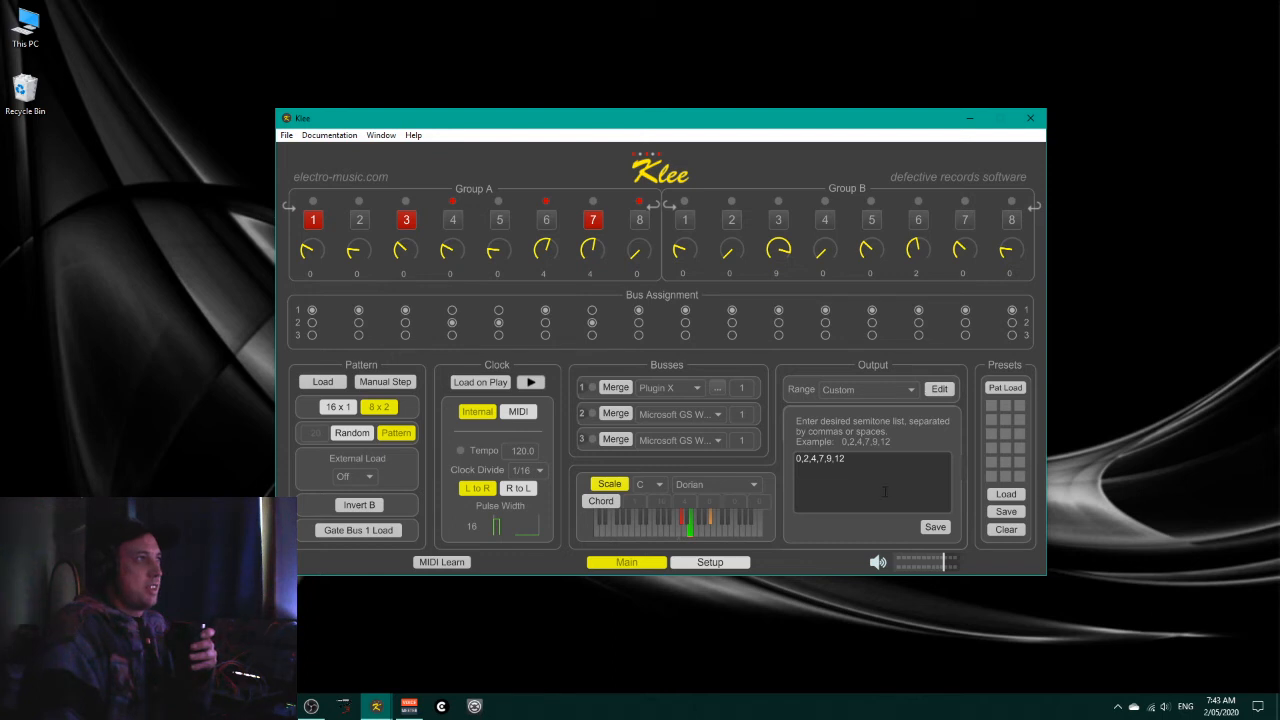
Step: Set the output range to Two Octaves, start the clock, and raise Group A's knob 5 to 9
click(914, 389)
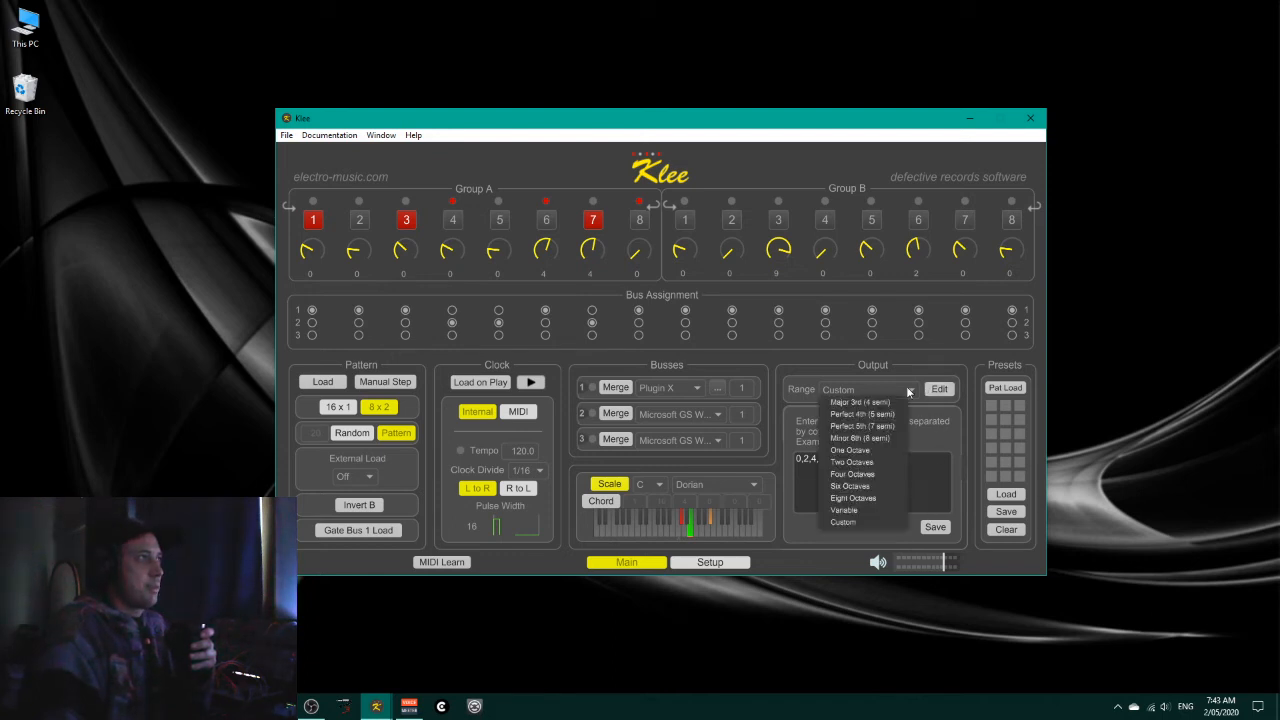
click(874, 461)
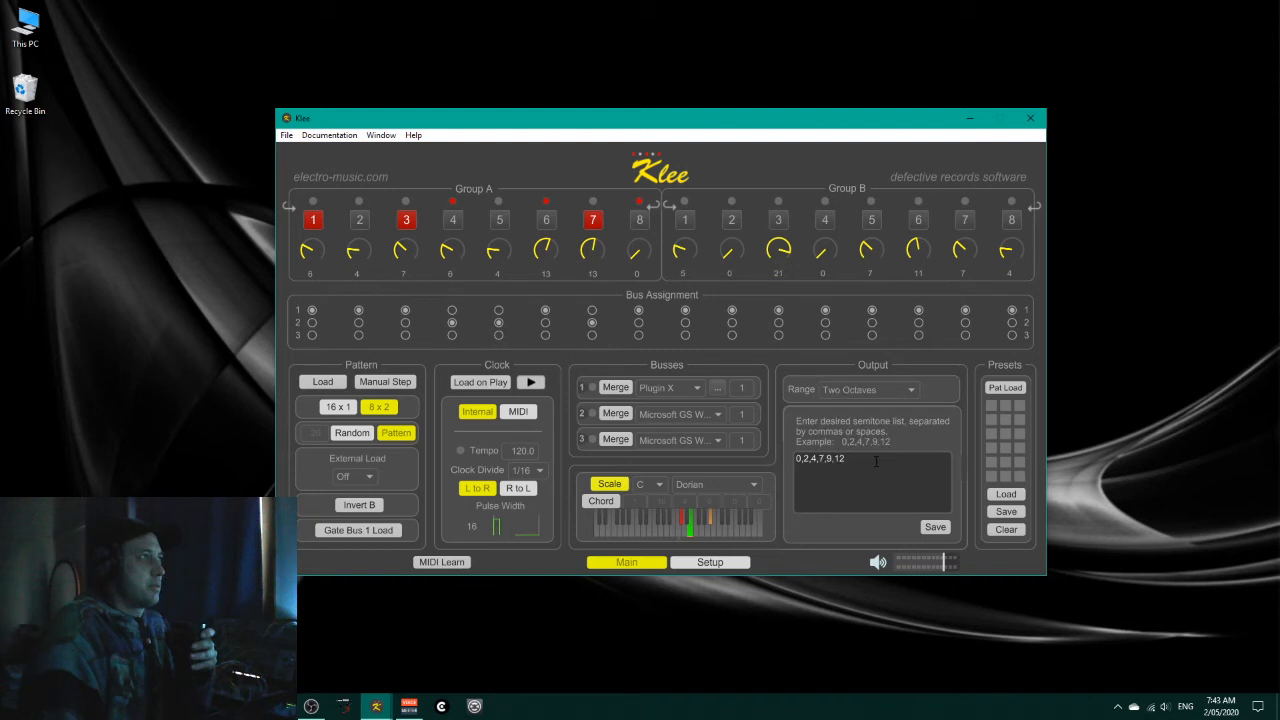
click(532, 382)
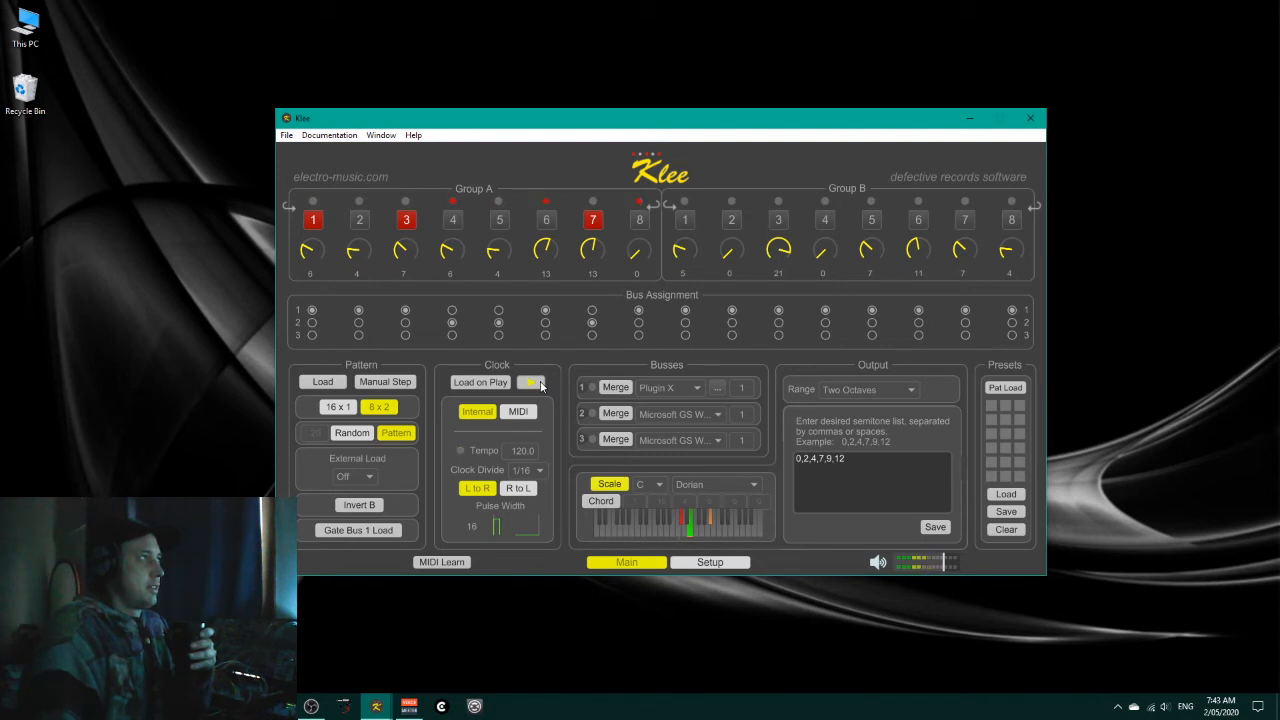
drag(506, 251, 506, 230)
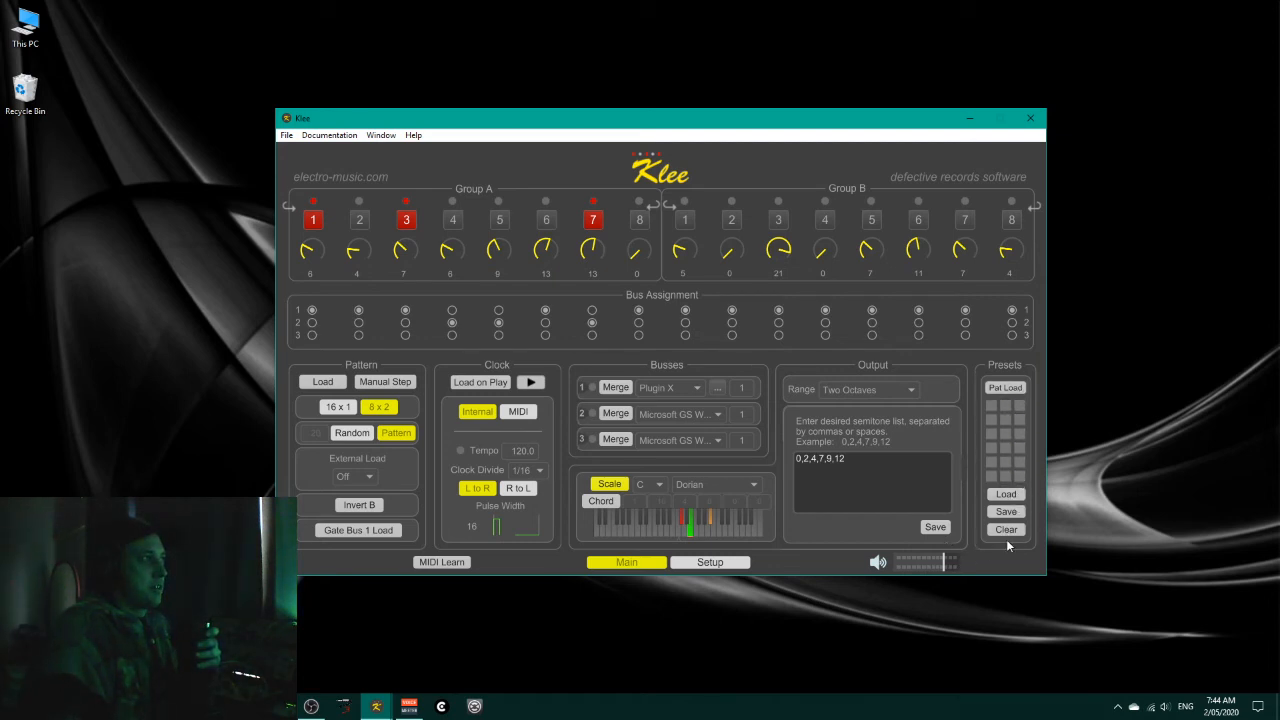
Step: Show Klee's audio, plugin and MIDI setup page and switch to Bitwig Studio
click(724, 563)
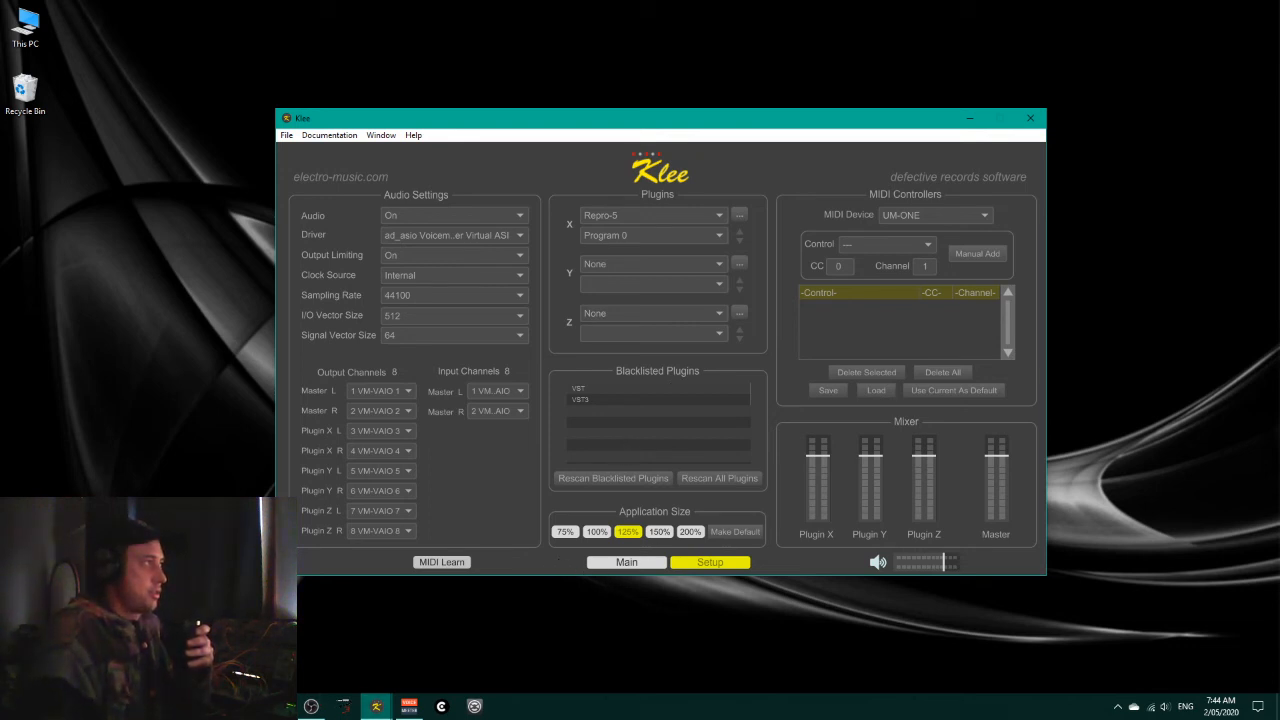
mouse_move(246, 706)
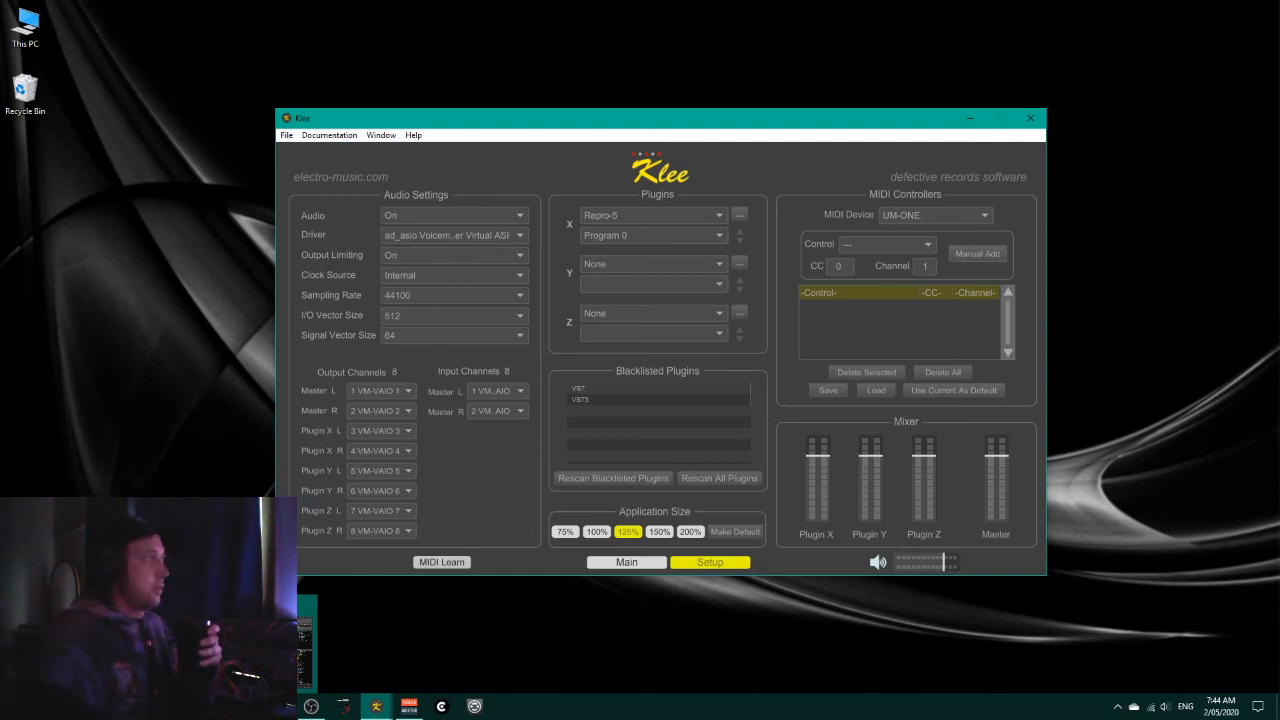
click(246, 706)
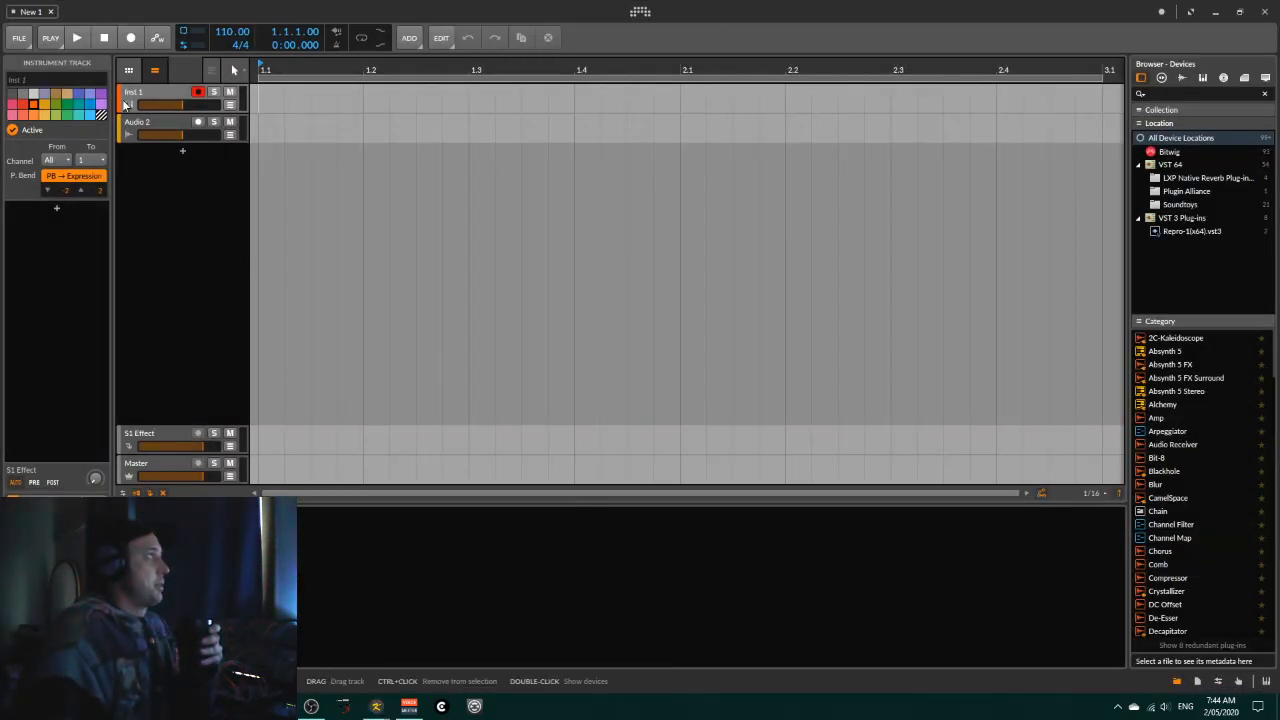
Step: Load the Polysynth instrument onto the Inst 1 track and select that track
click(170, 93)
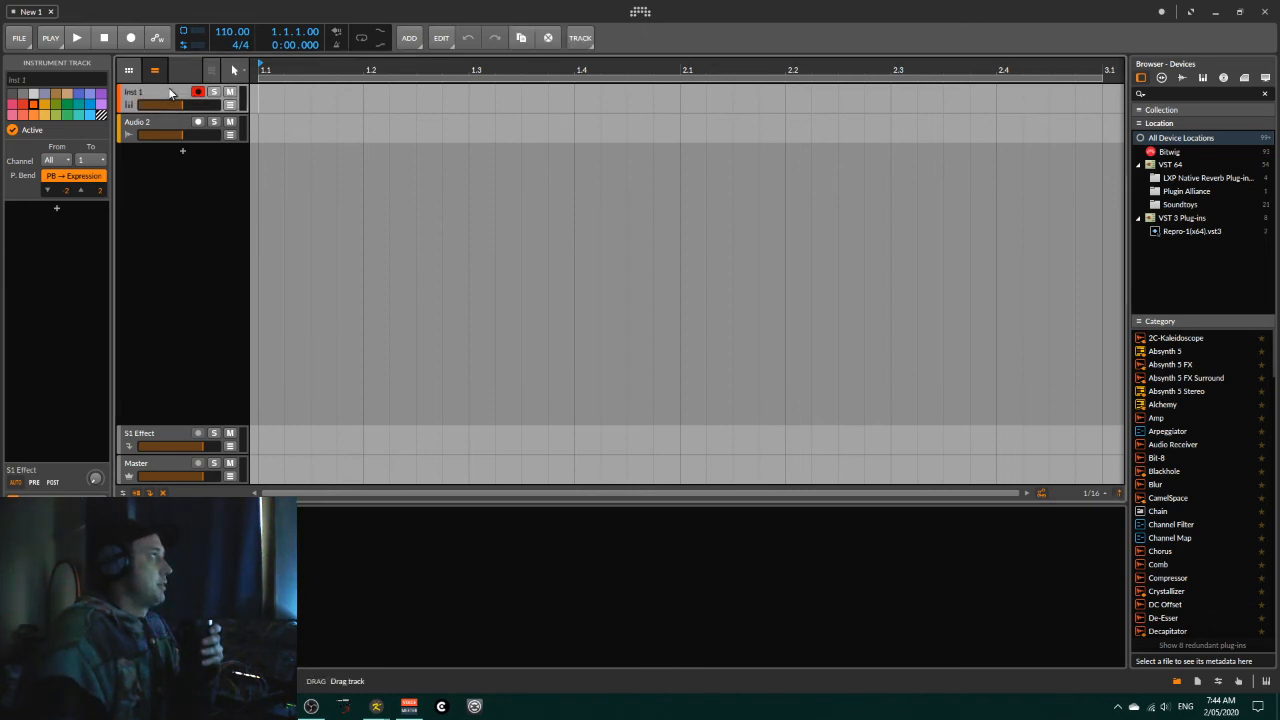
scroll(1190, 523, down, 15)
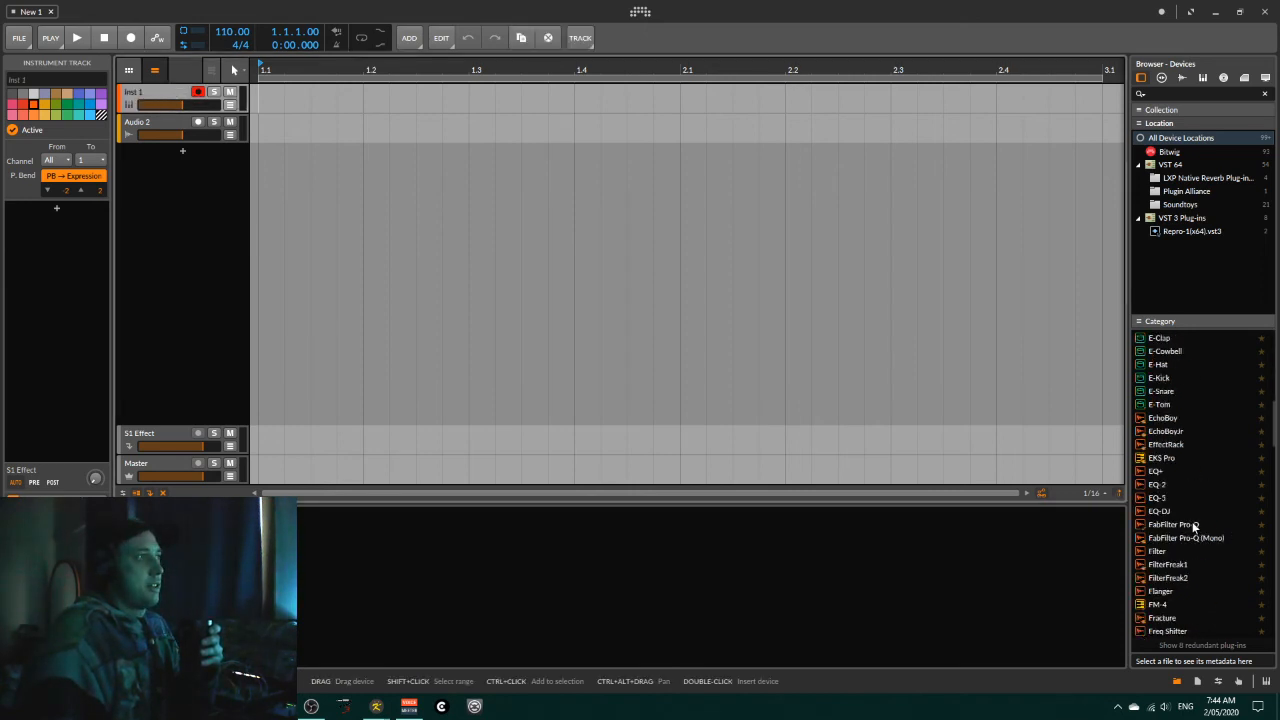
scroll(1210, 514, down, 10)
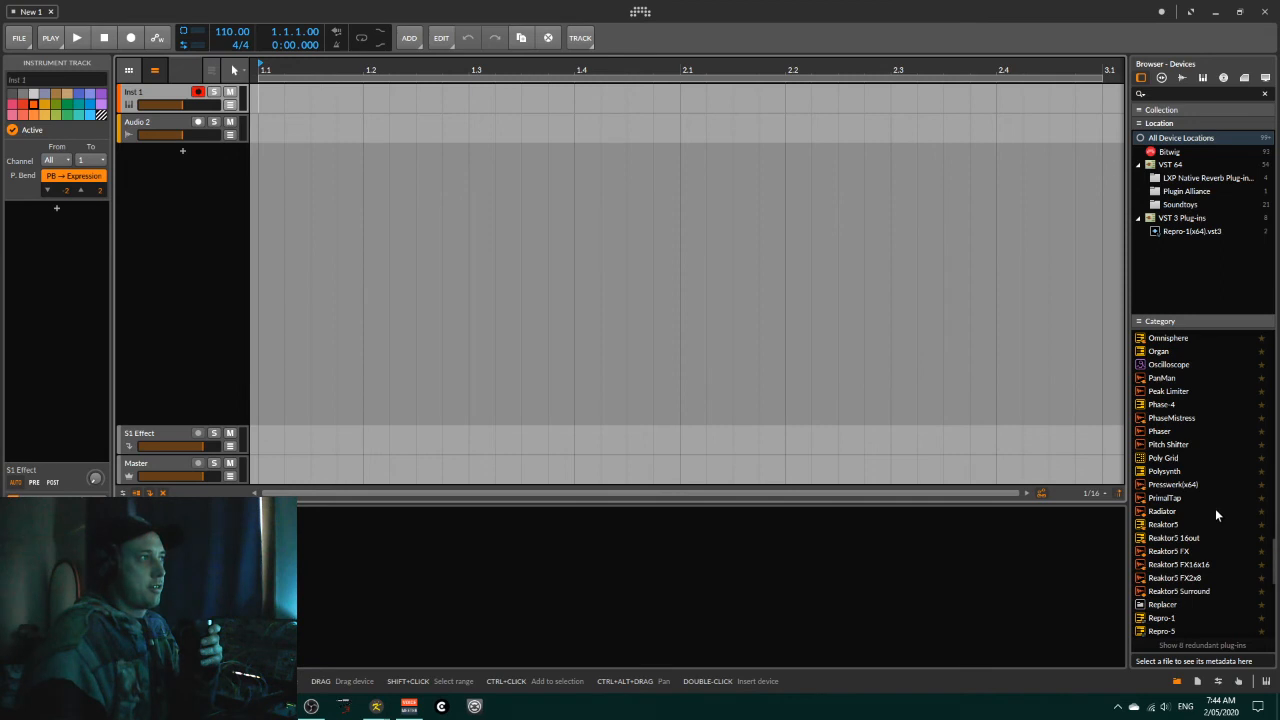
double_click(1164, 470)
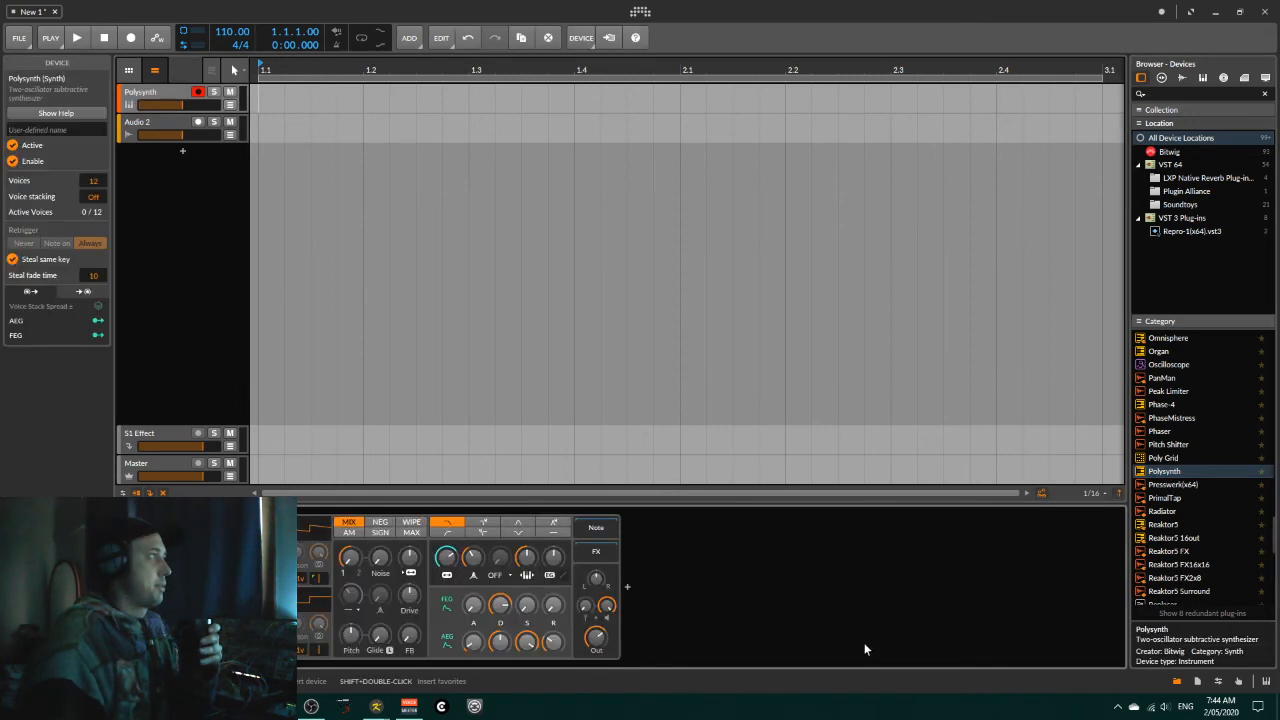
click(160, 98)
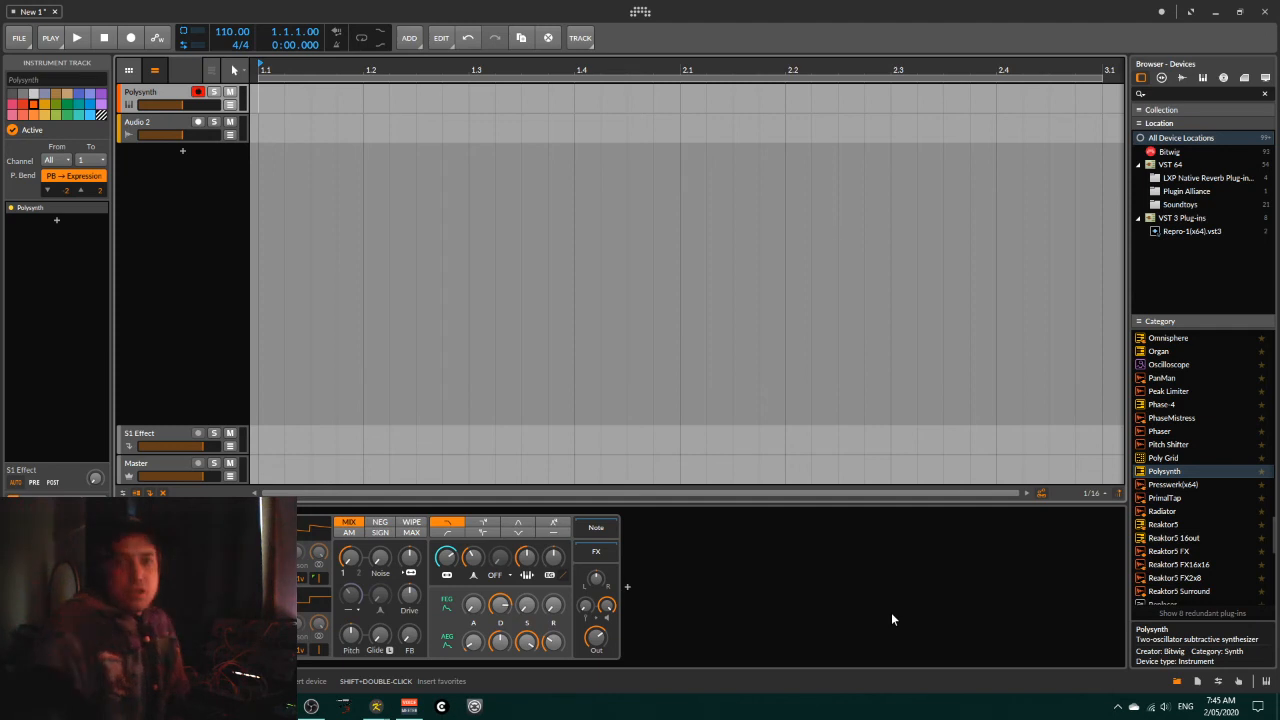
click(1118, 706)
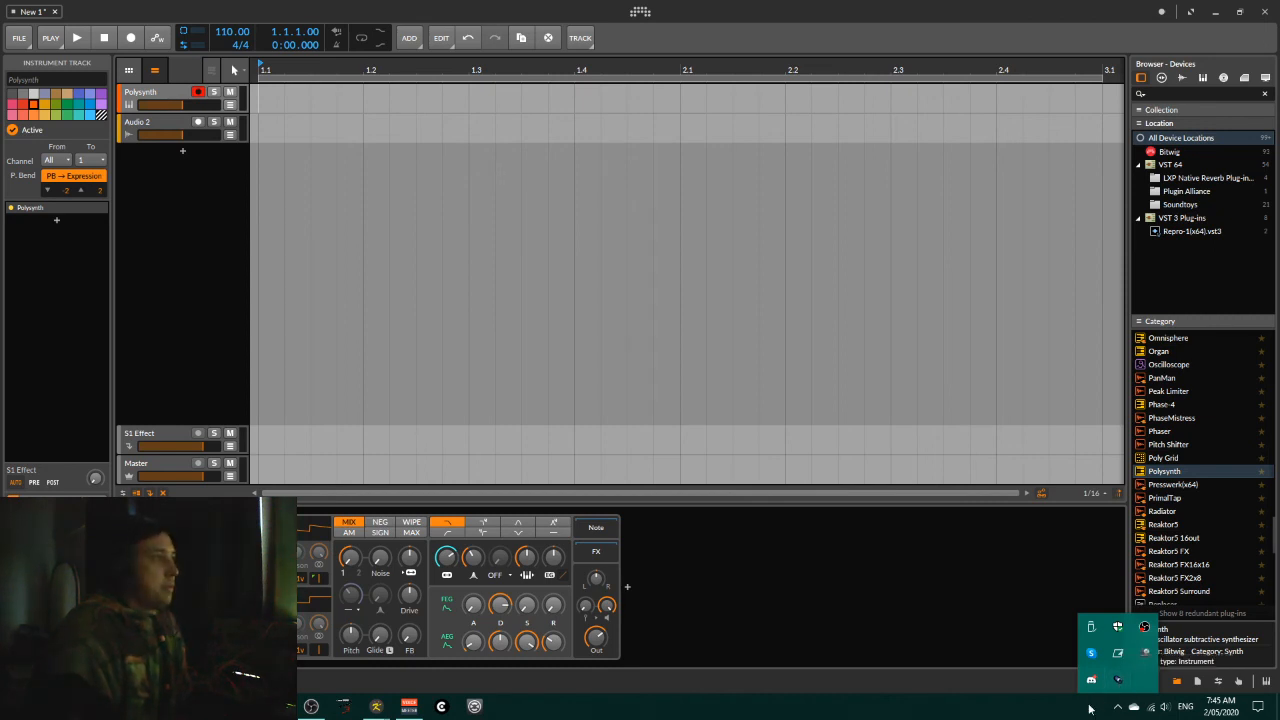
click(1090, 710)
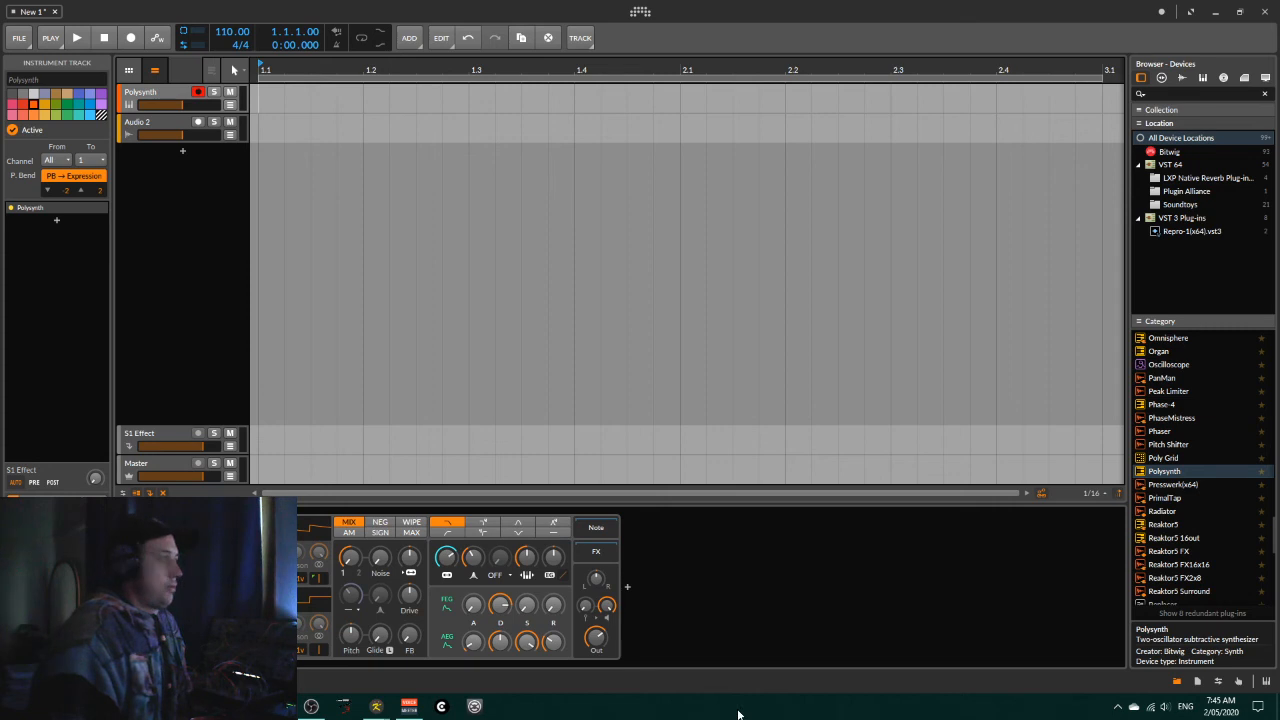
Step: Switch to Klee and route bus 1 on the main page to LoopBe Internal MIDI
mouse_move(374, 706)
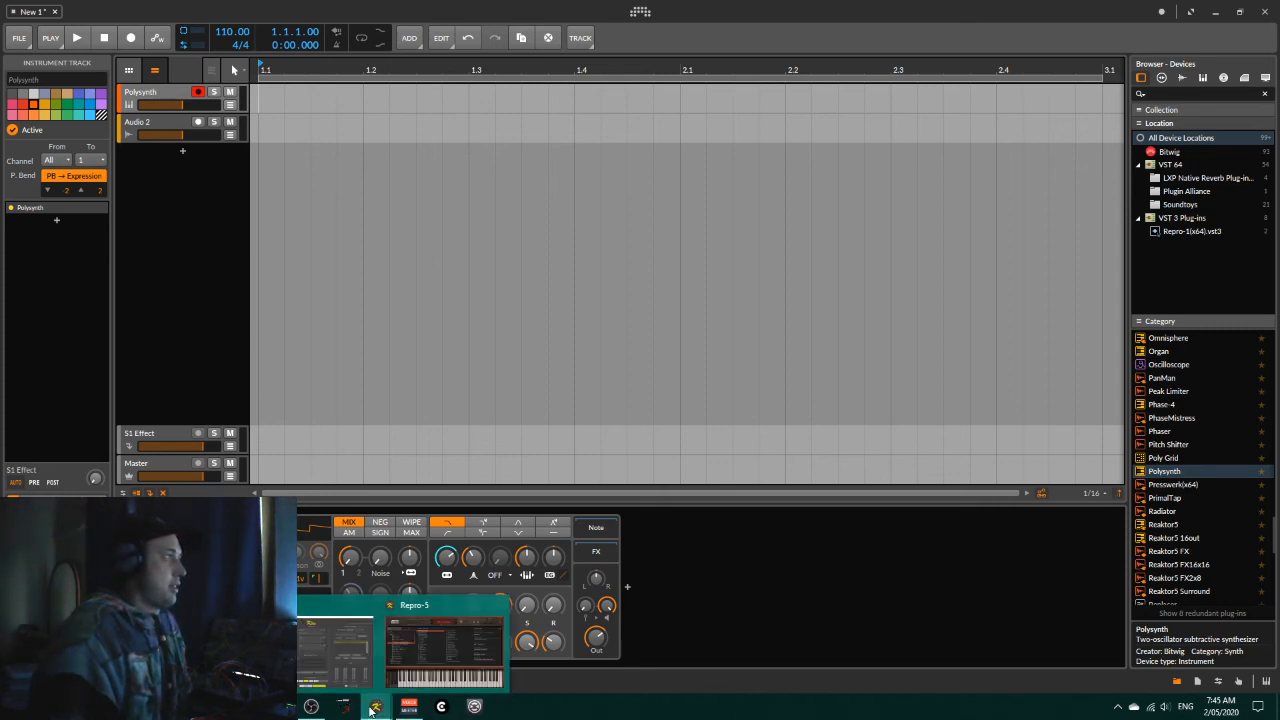
click(302, 620)
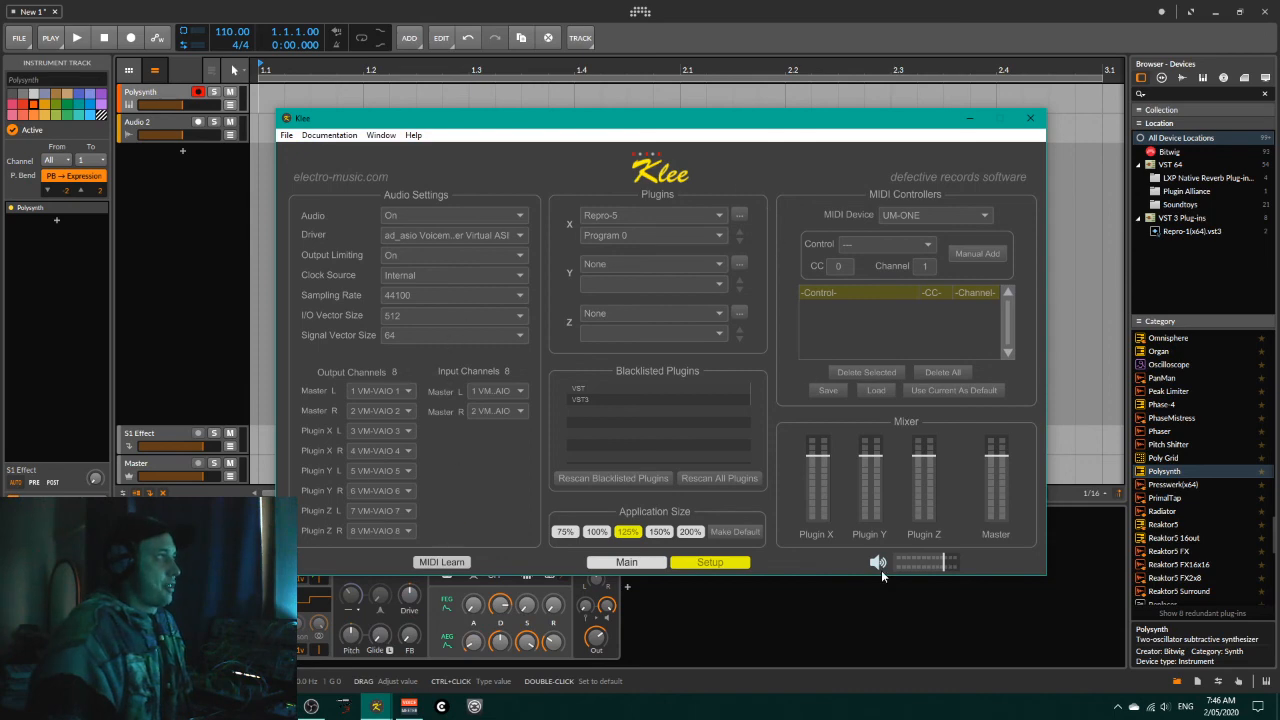
click(647, 565)
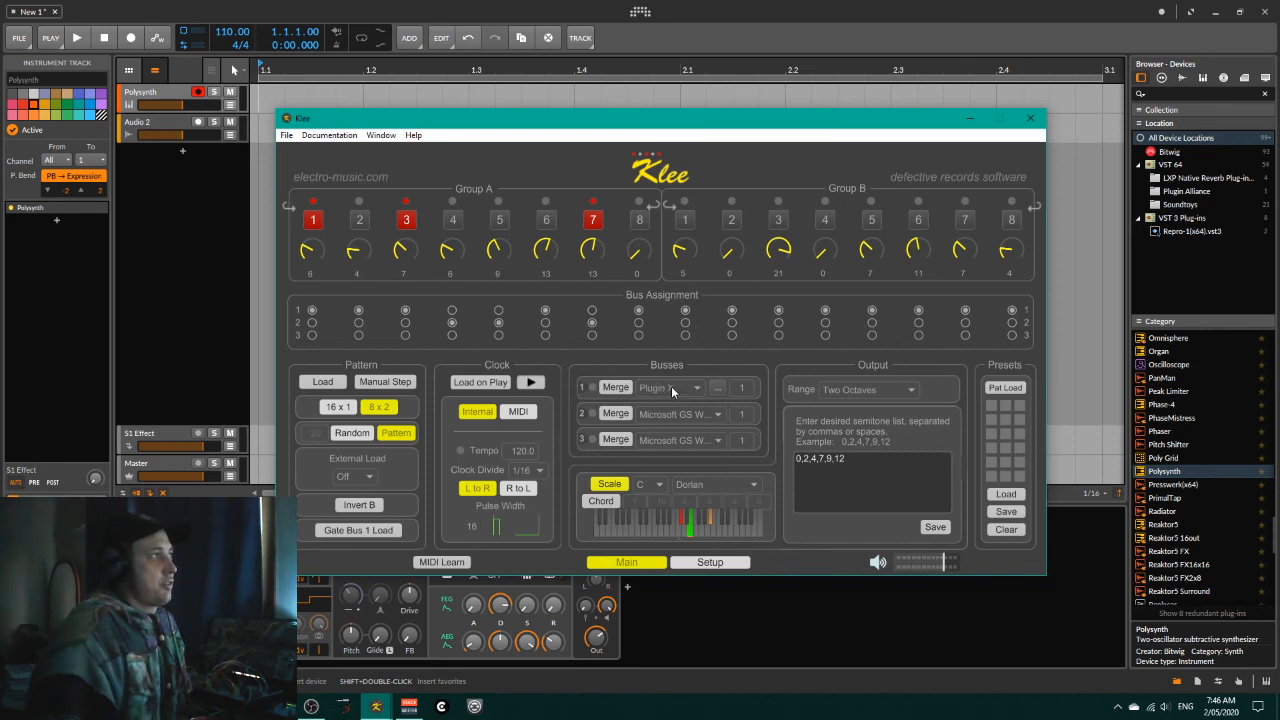
click(699, 391)
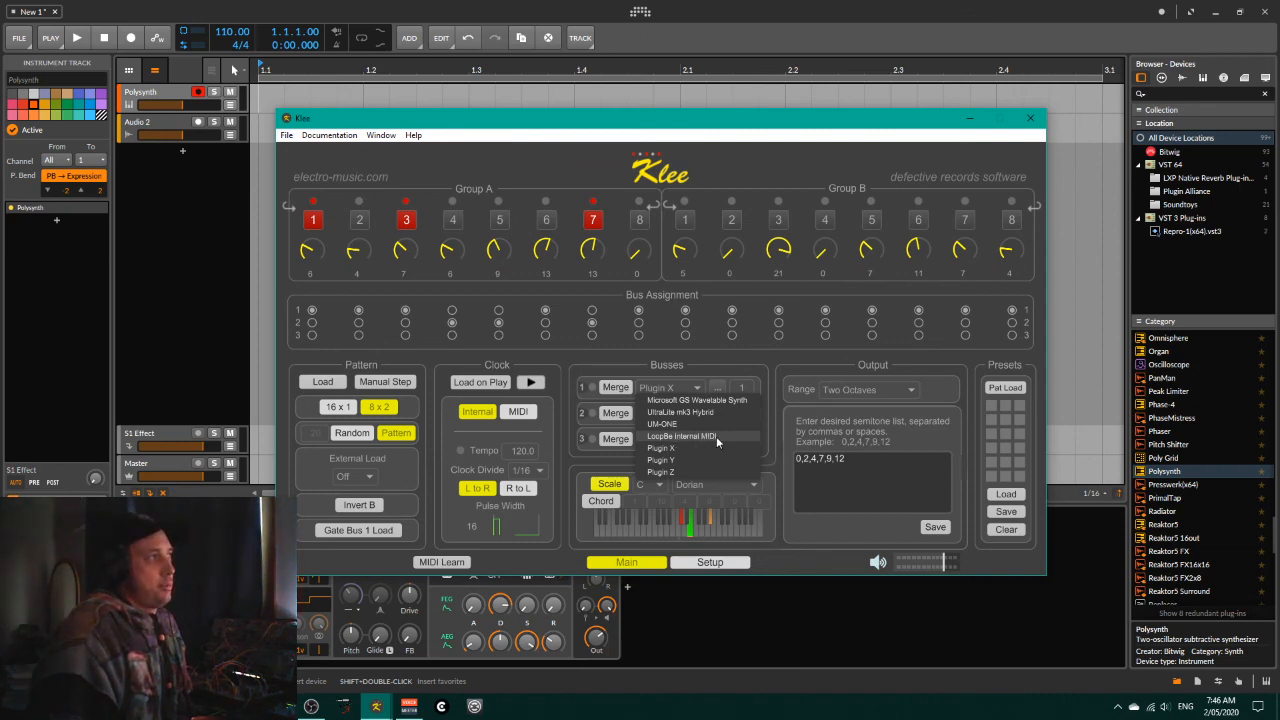
click(716, 436)
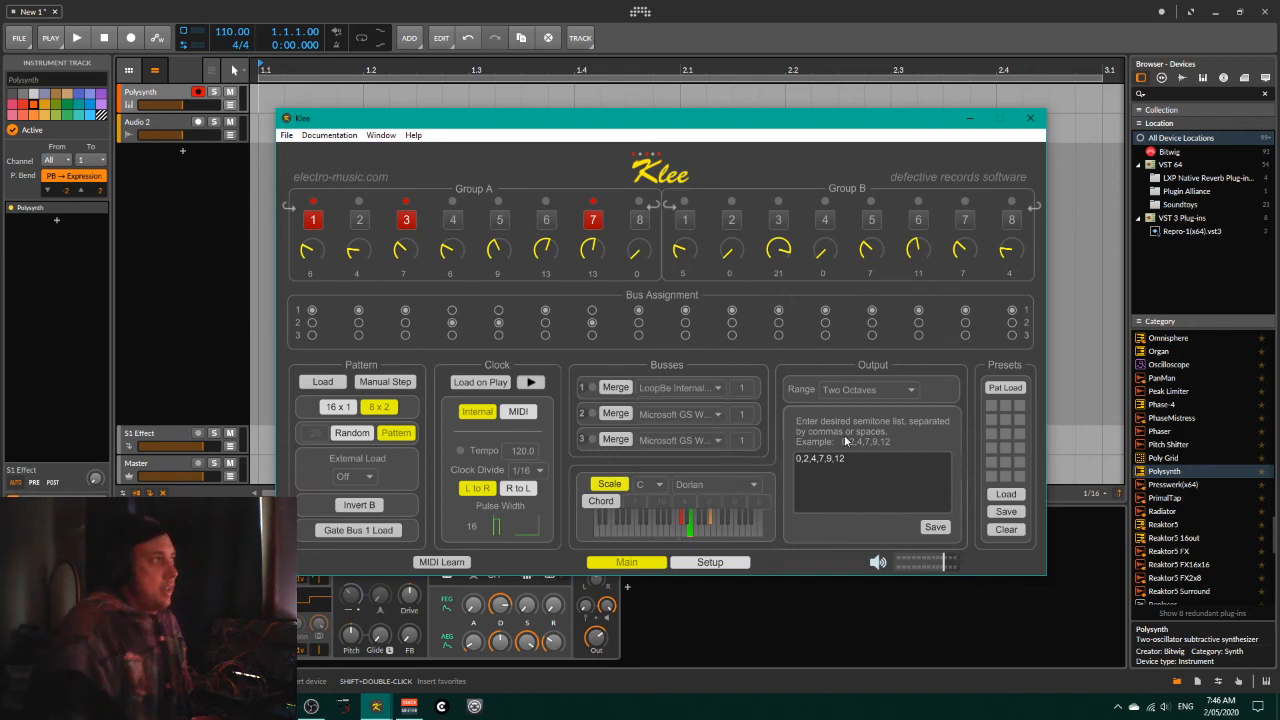
Step: Minimize Klee and set the Polysynth track's note input to LoopBe Internal MIDI - Channel 1 in Bitwig Studio
click(970, 119)
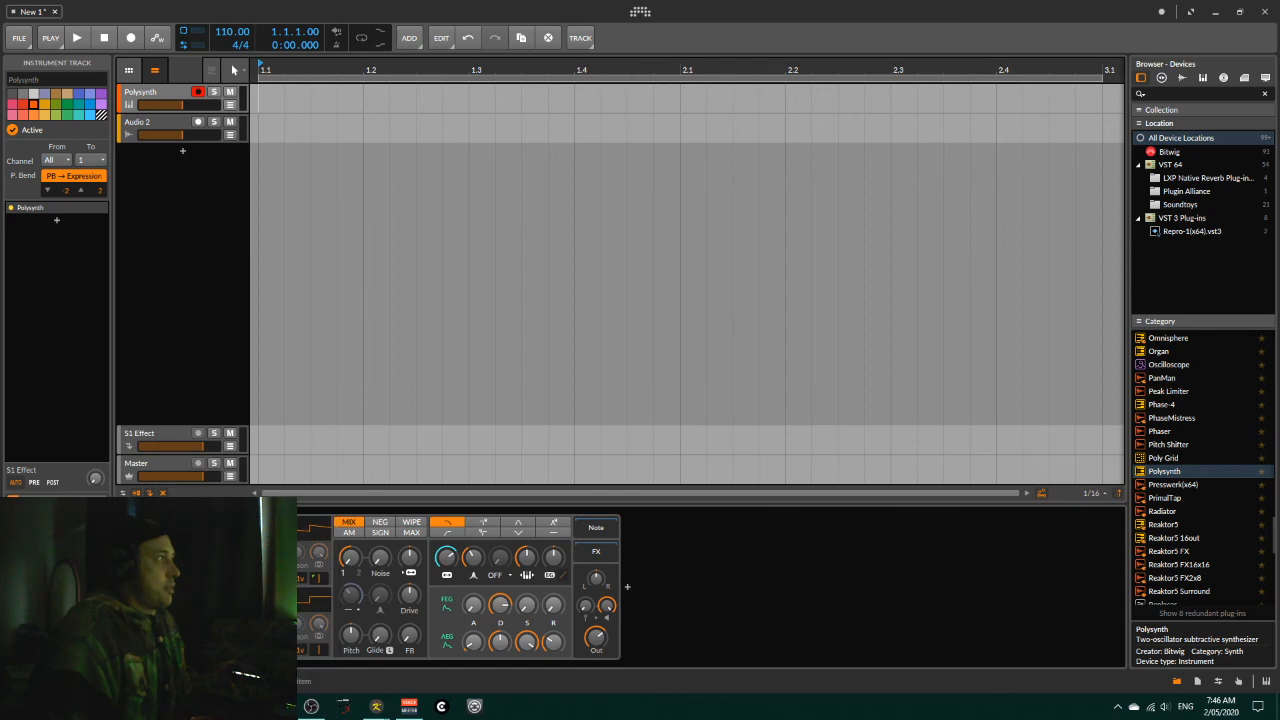
mouse_move(90, 600)
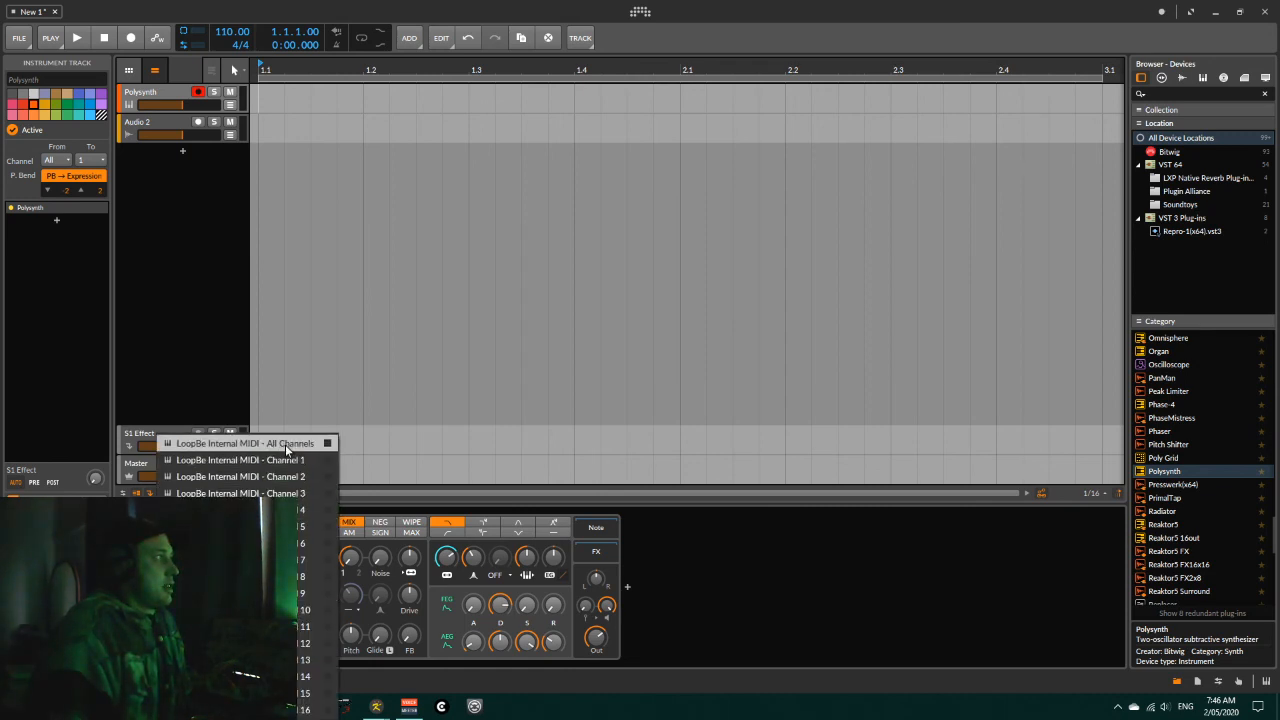
click(289, 460)
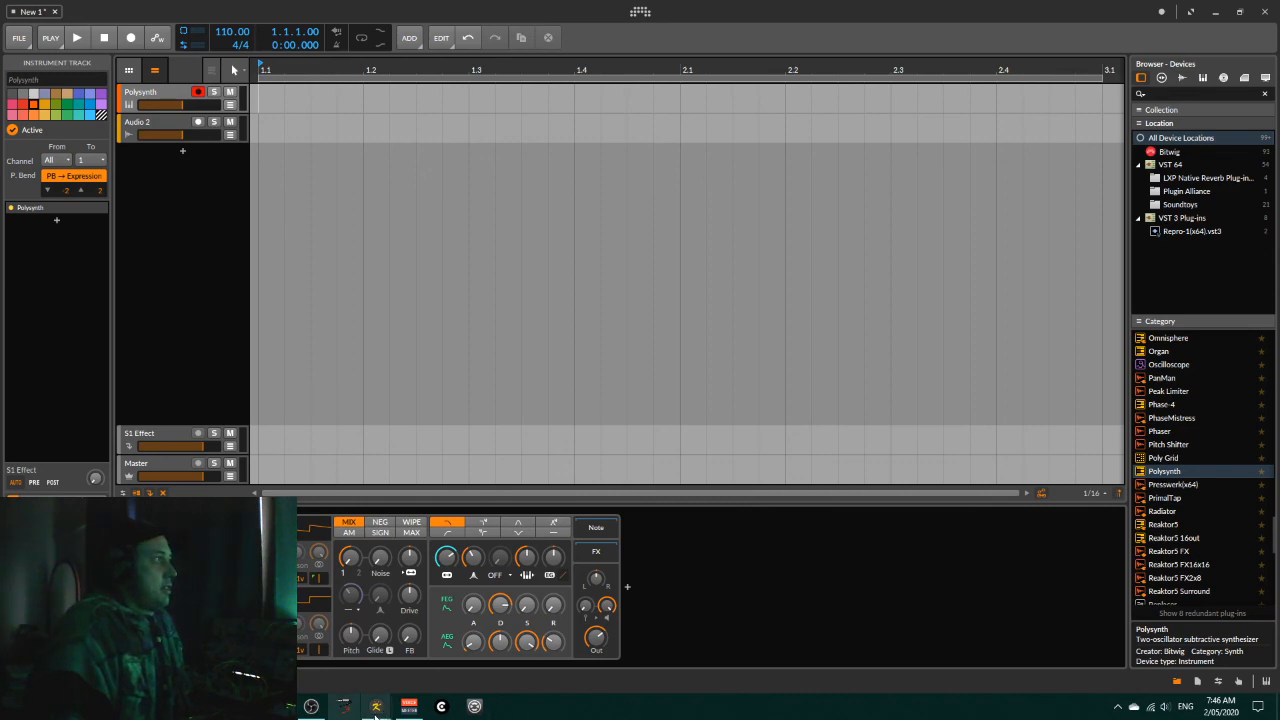
Step: Switch back to Klee, start its clock, and move its window lower so the Bitwig tracks stay in view
mouse_move(374, 708)
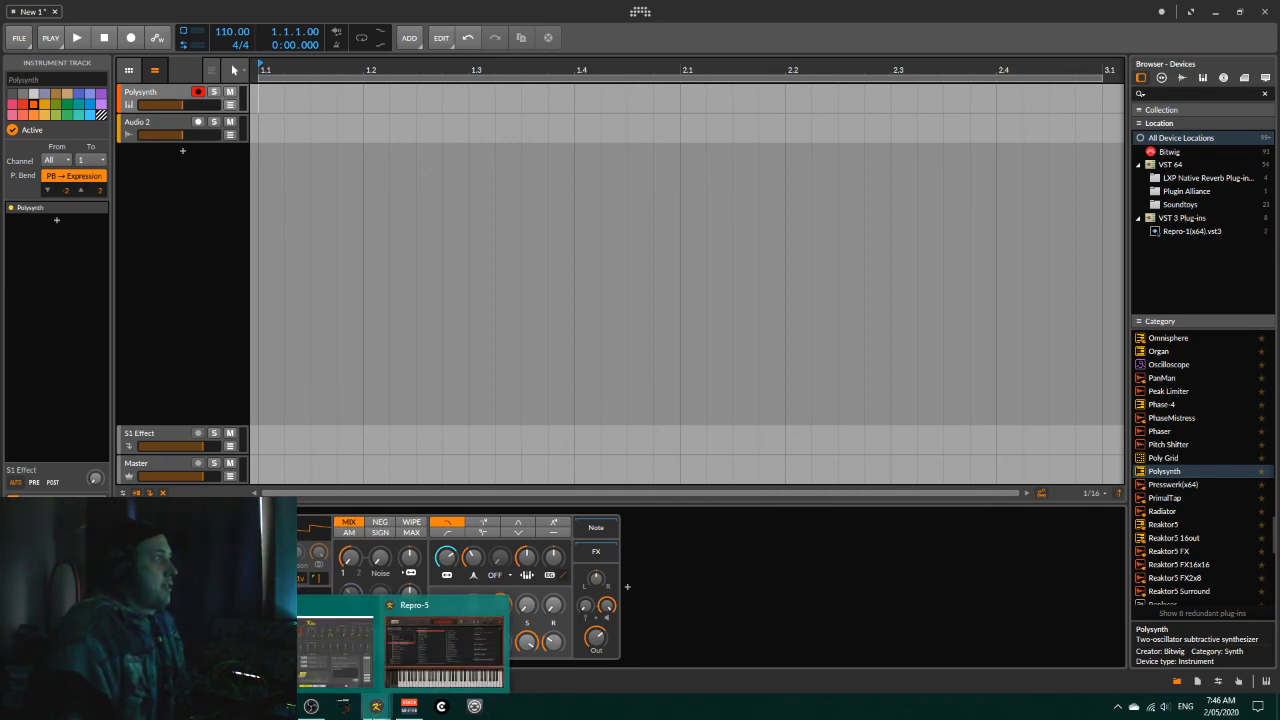
click(335, 650)
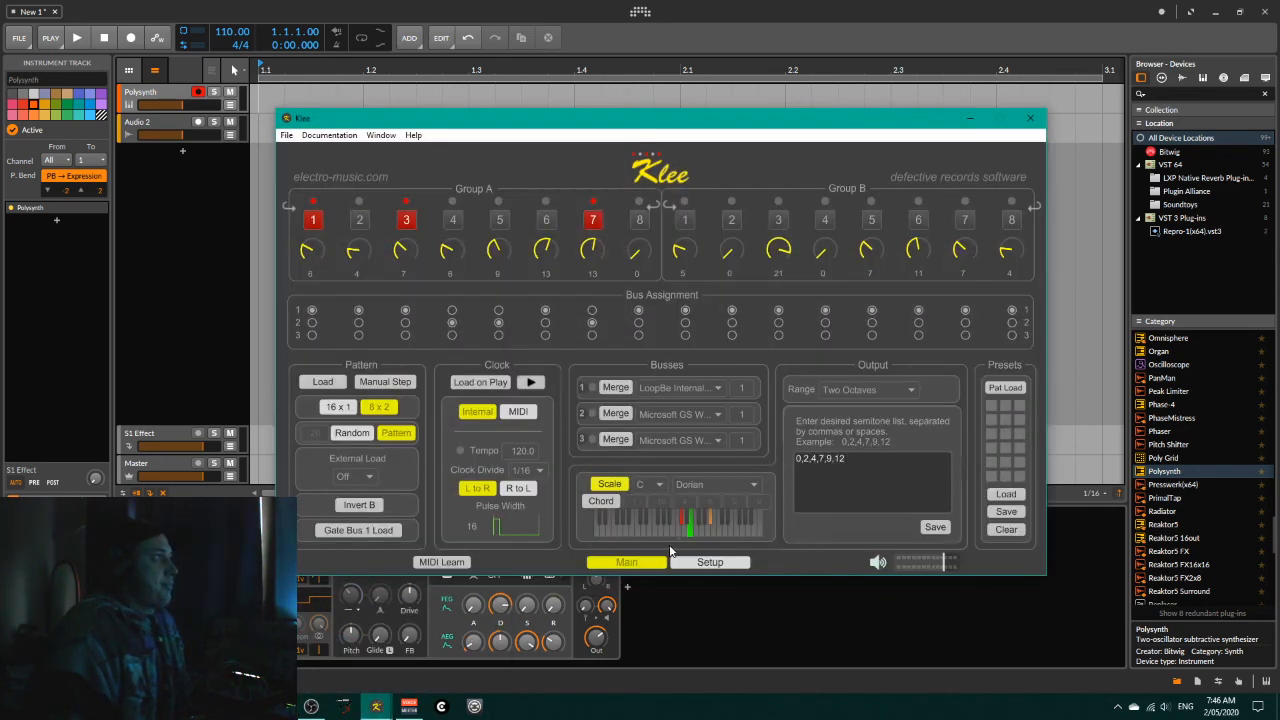
click(531, 383)
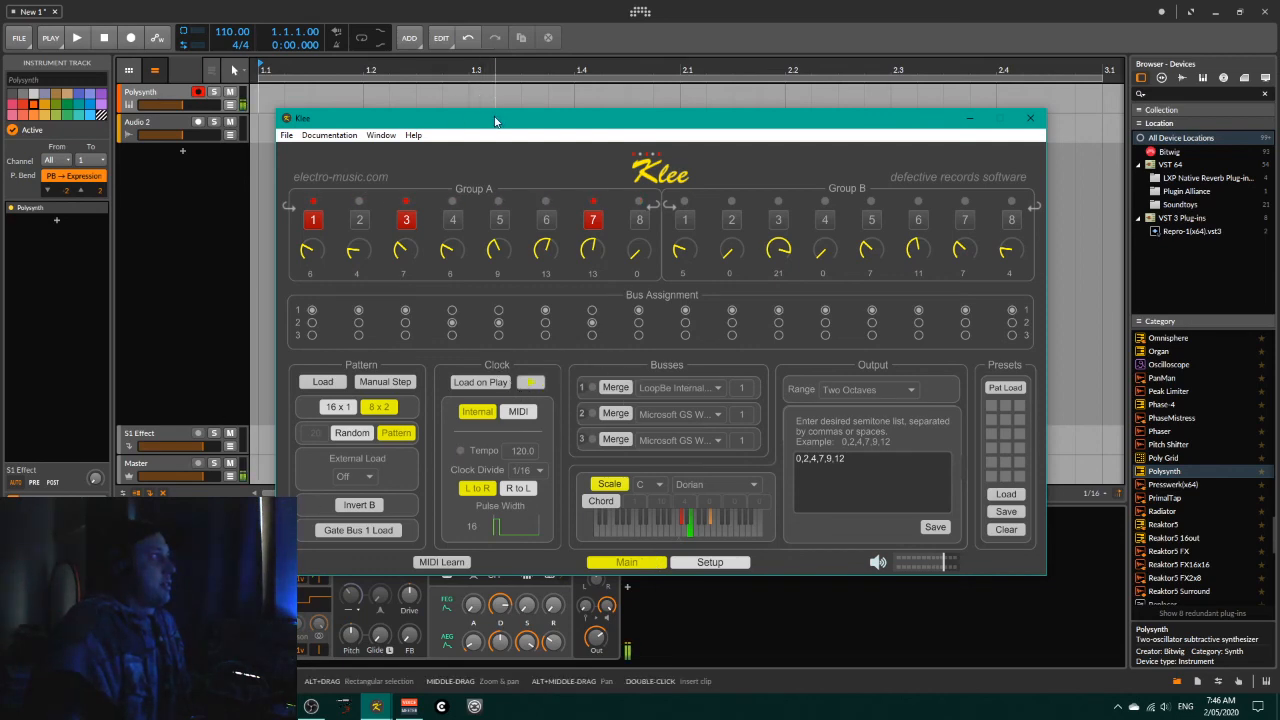
drag(497, 125, 584, 162)
drag(608, 307, 512, 176)
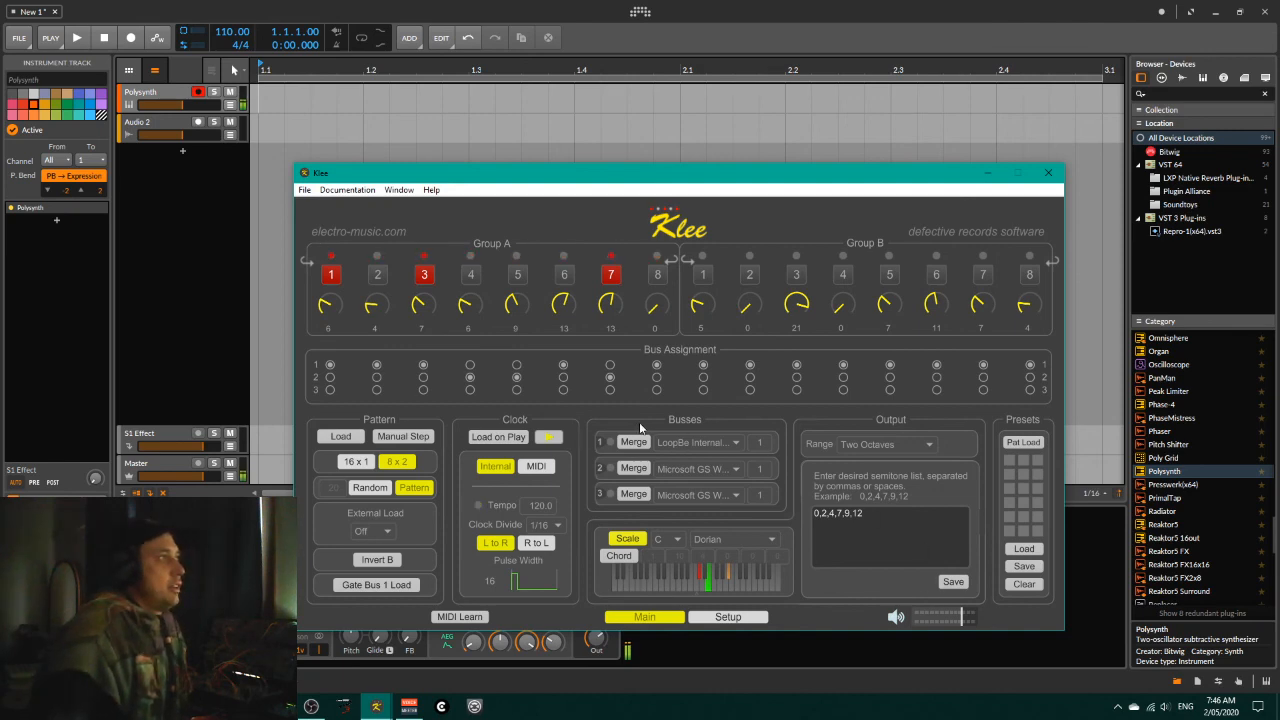
Step: Use the 16 x 1 pattern with knobs 8, 10, 11 and 14 at 5, 15, 16 and 20, and steps 12 and 15 on
click(366, 464)
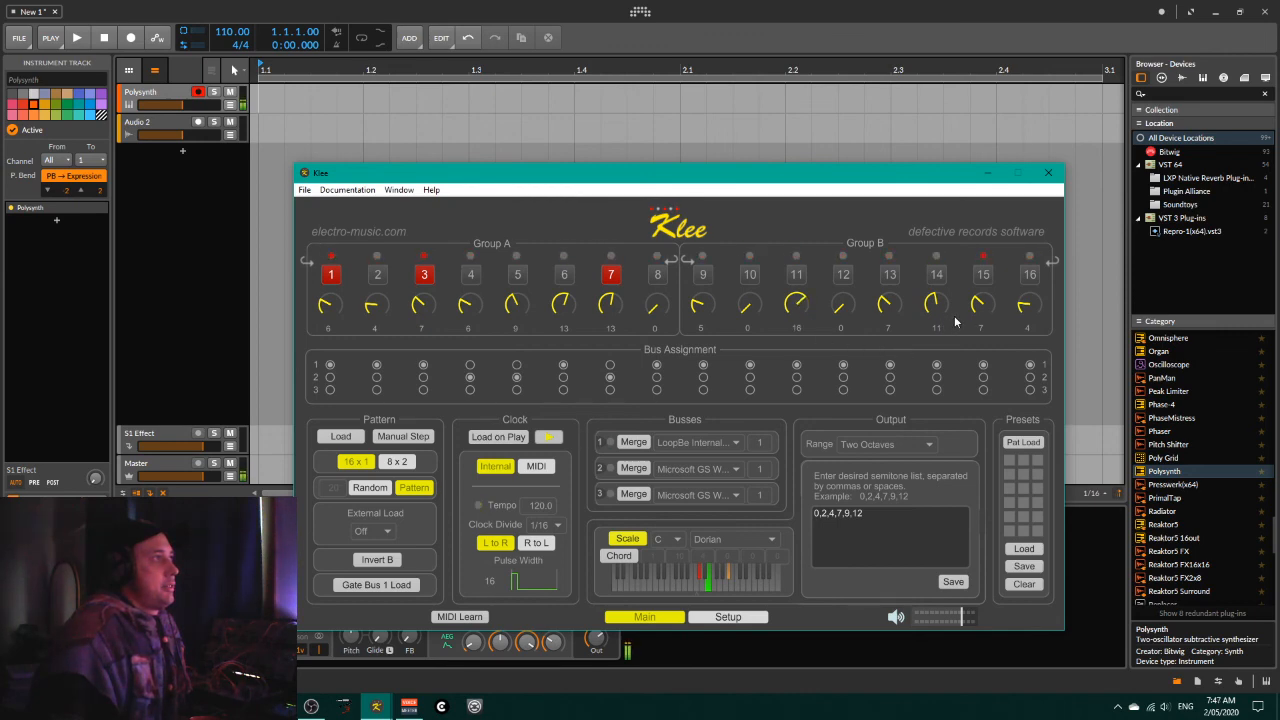
drag(936, 305, 936, 260)
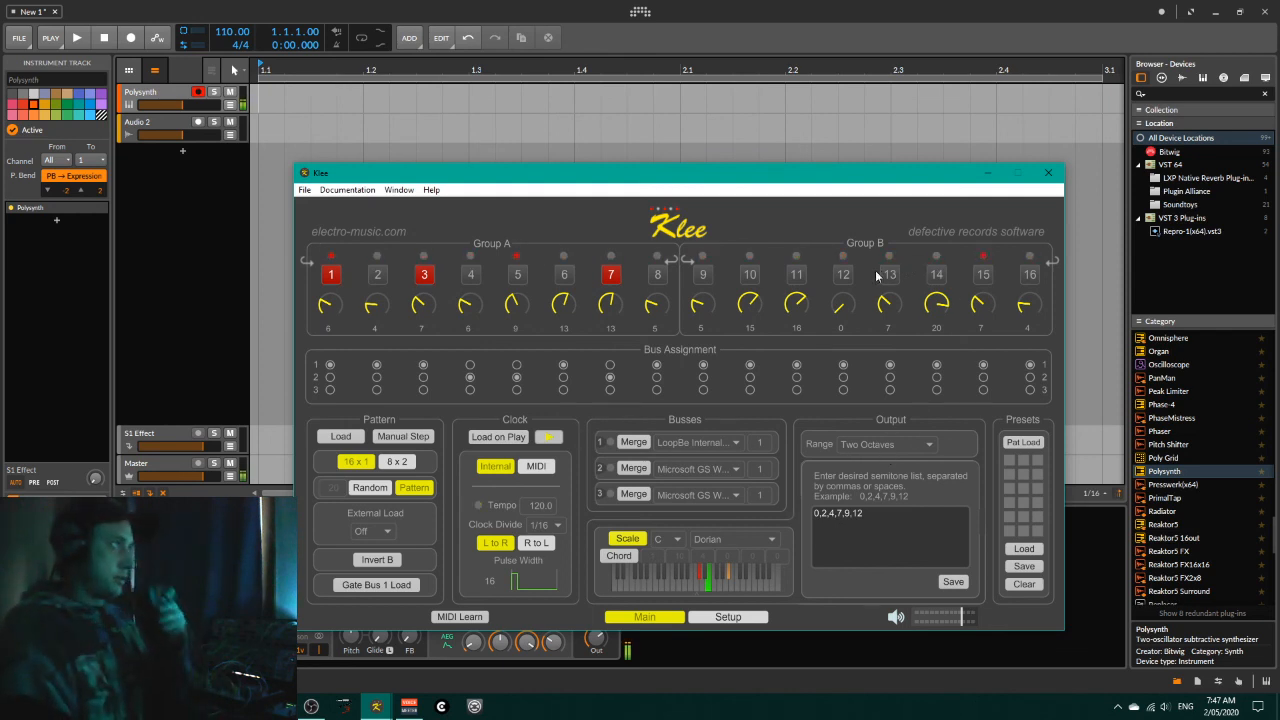
click(843, 274)
click(983, 274)
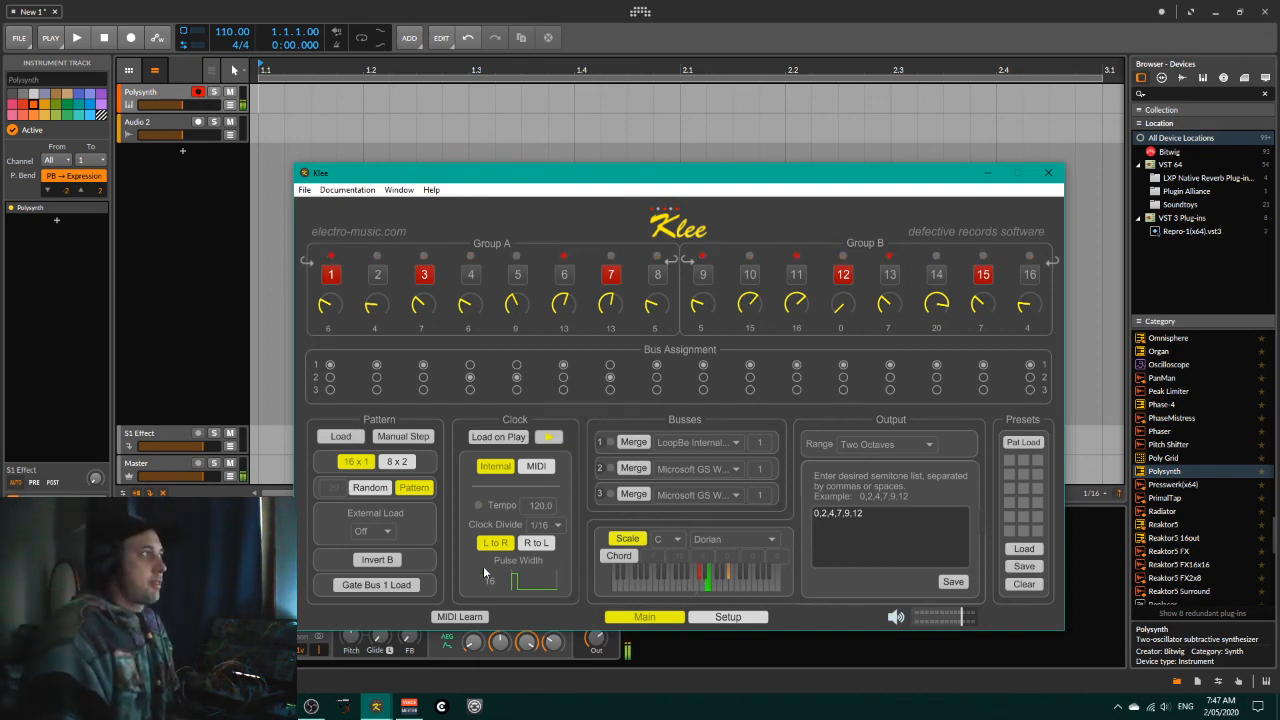
Step: Turn on Invert B for the pattern and set the clock direction to R to L
click(390, 560)
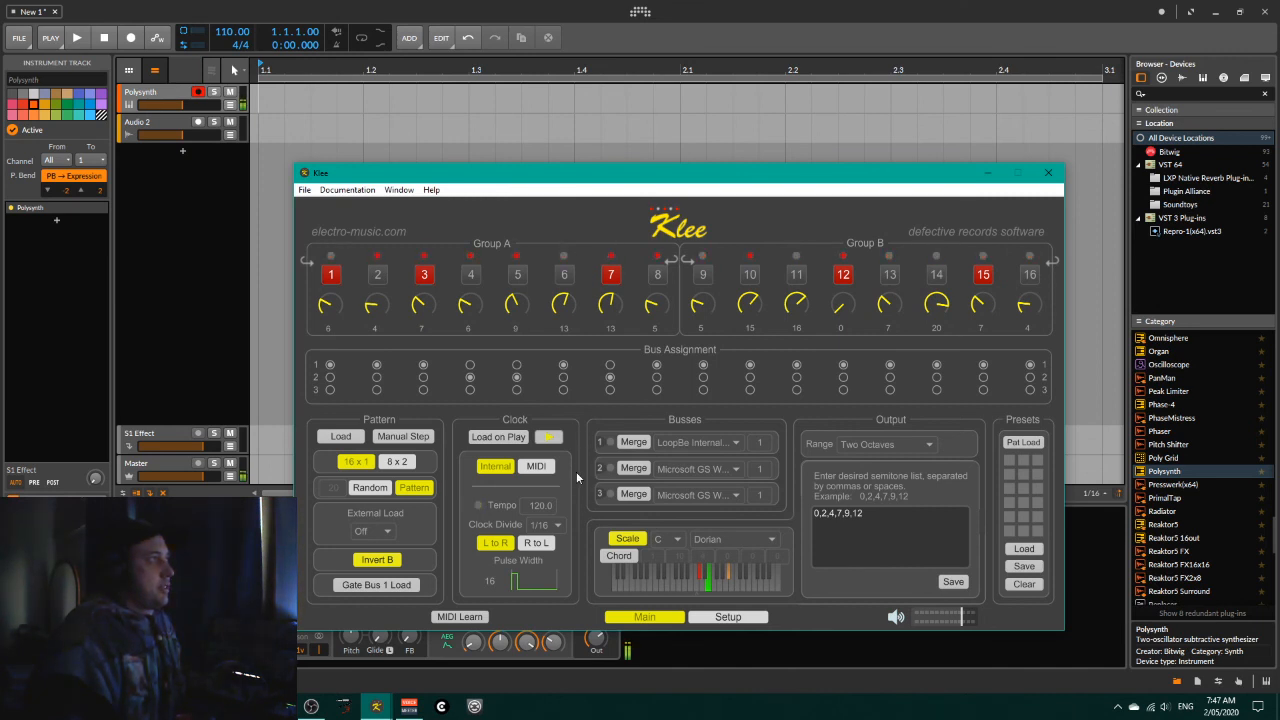
click(537, 545)
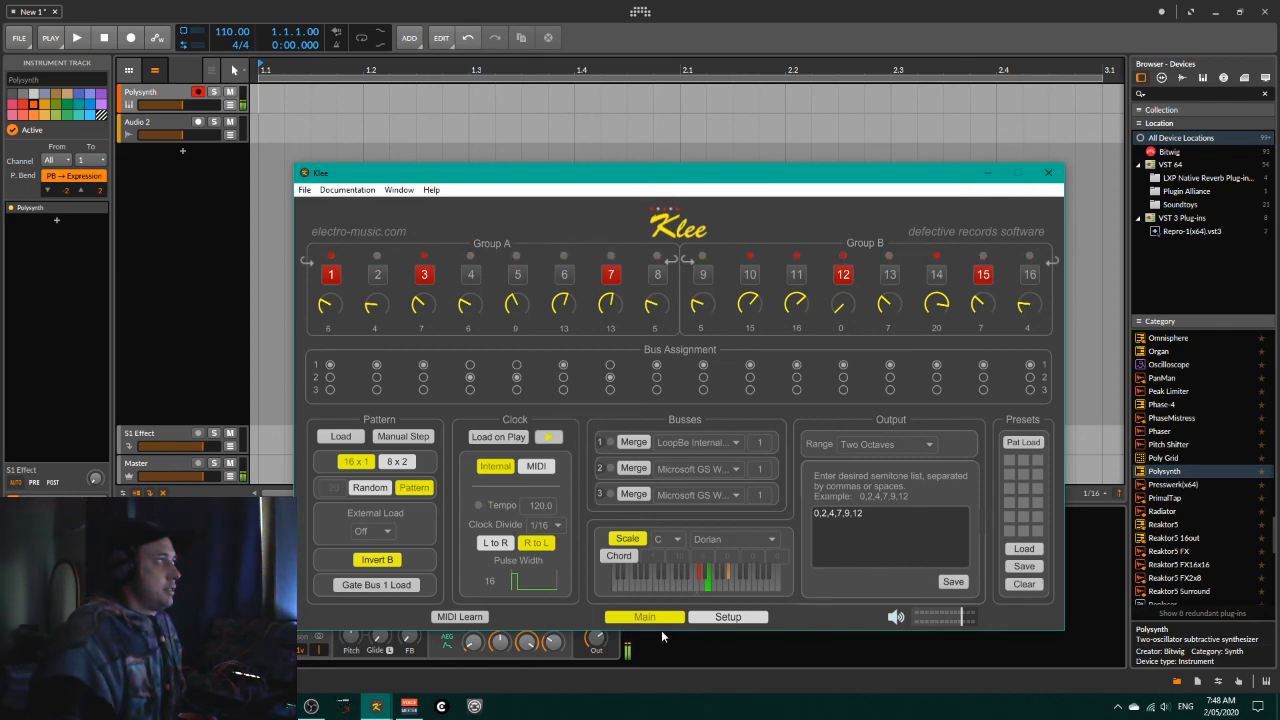
Step: Stop the Bitwig Studio transport, return to Klee, and stop its clock
click(106, 36)
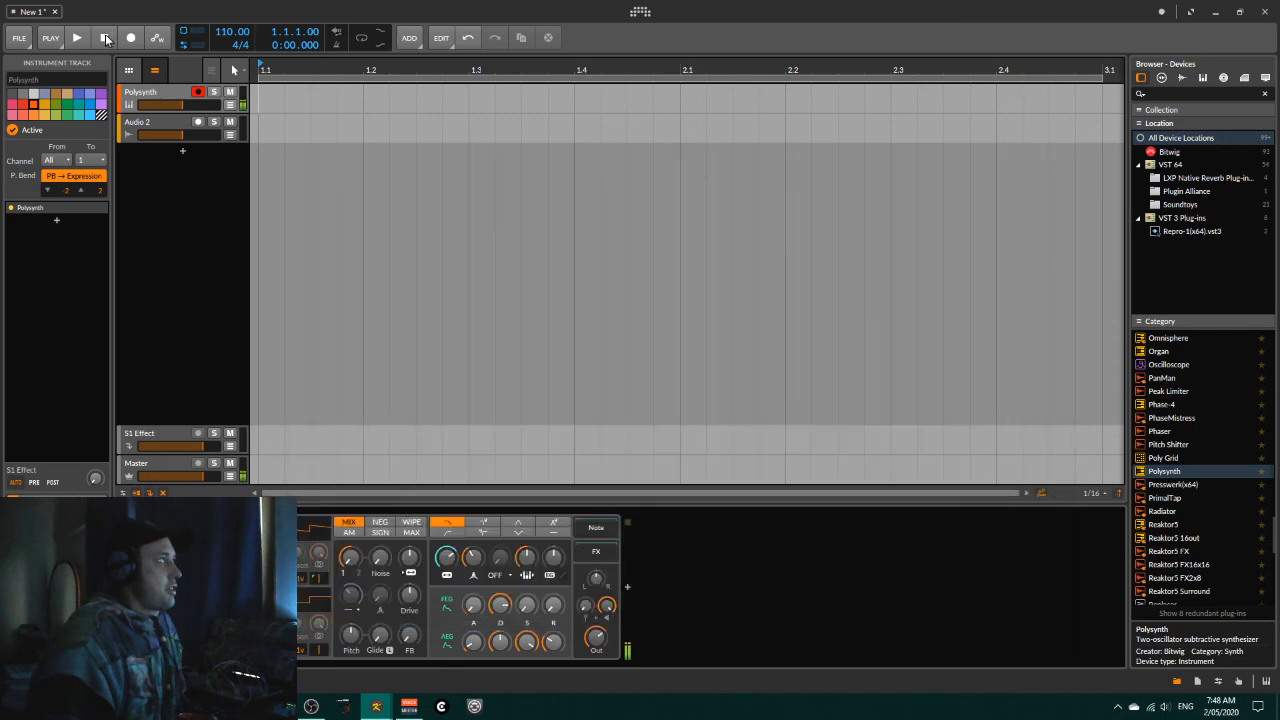
click(386, 708)
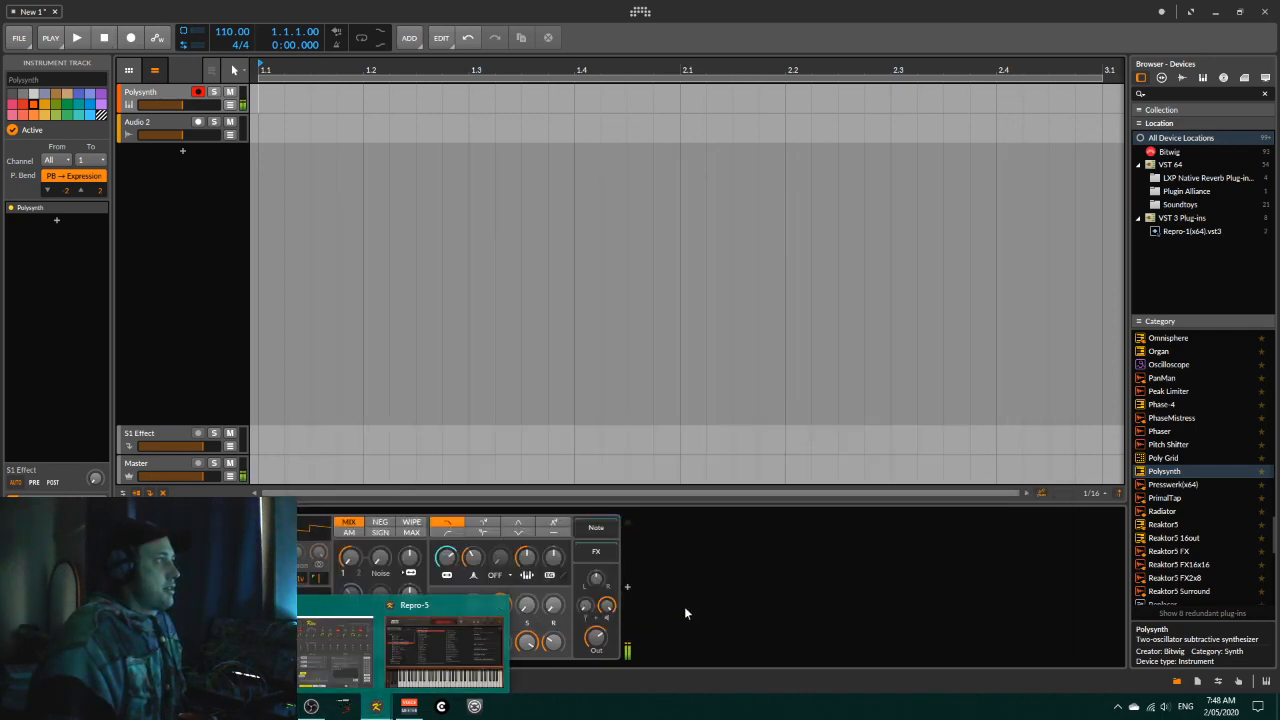
click(325, 645)
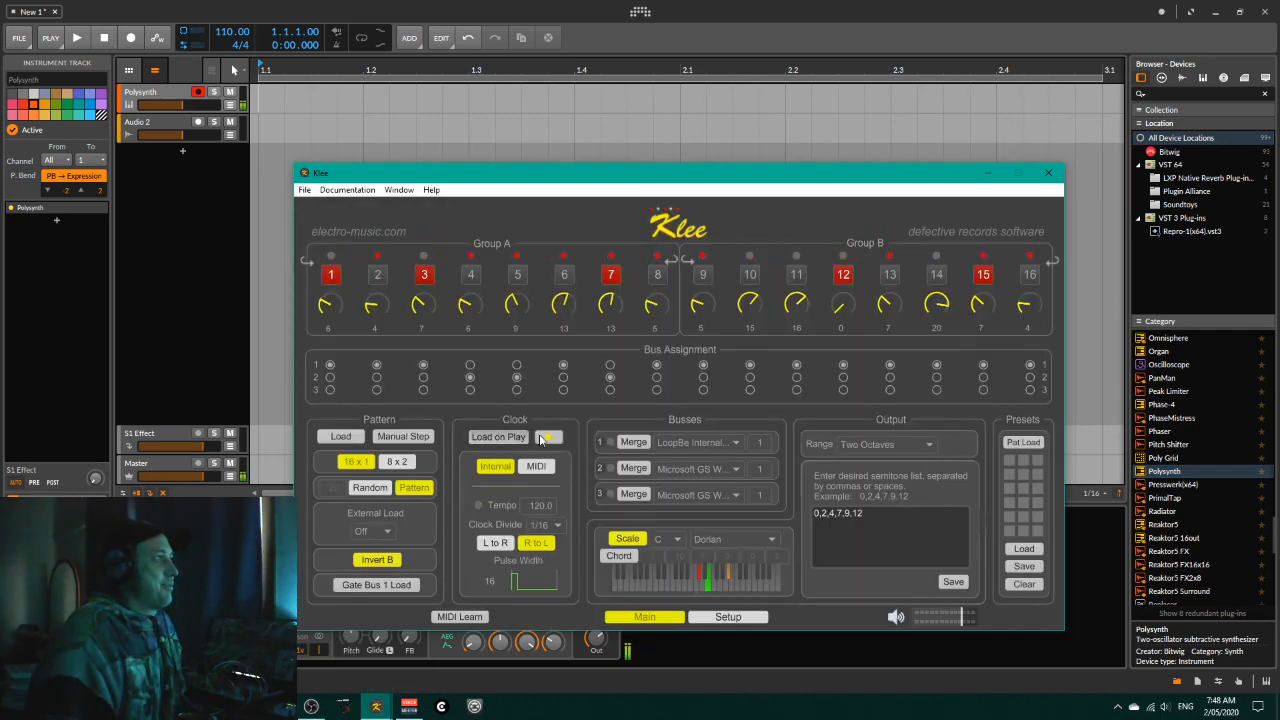
click(546, 438)
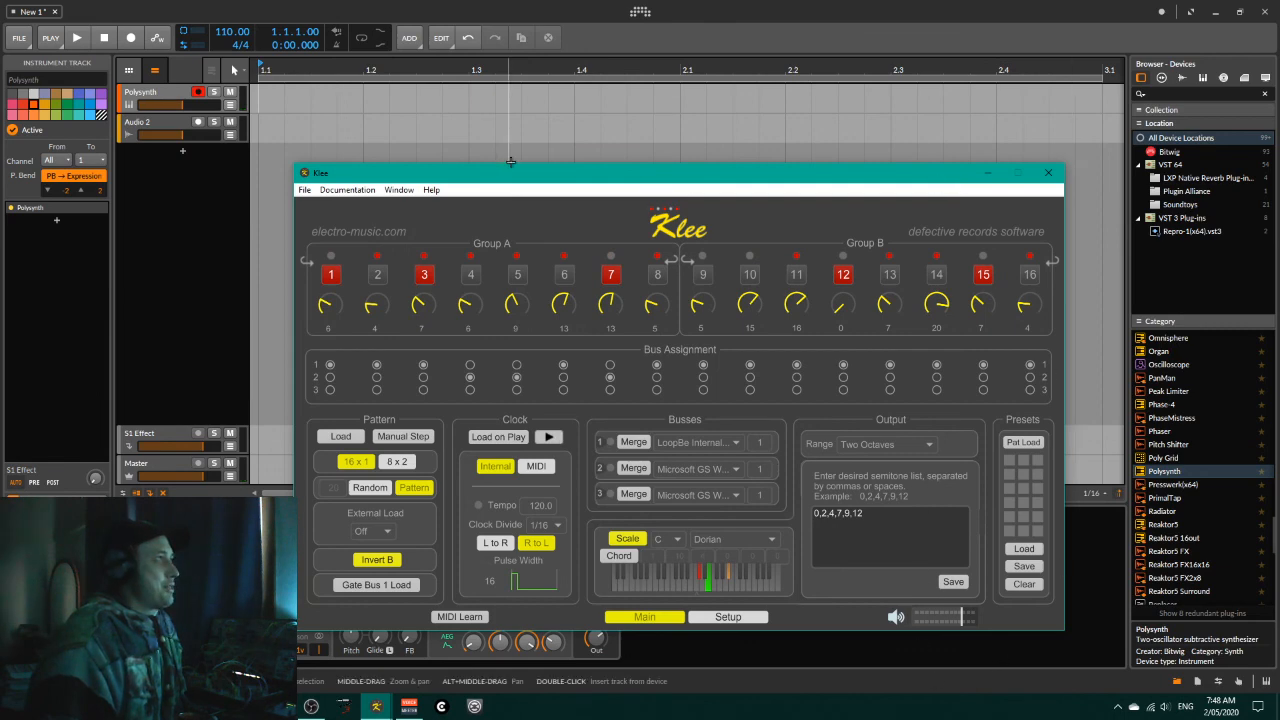
Step: Move the Klee window higher over Bitwig Studio and switch to OBS
drag(595, 177, 586, 148)
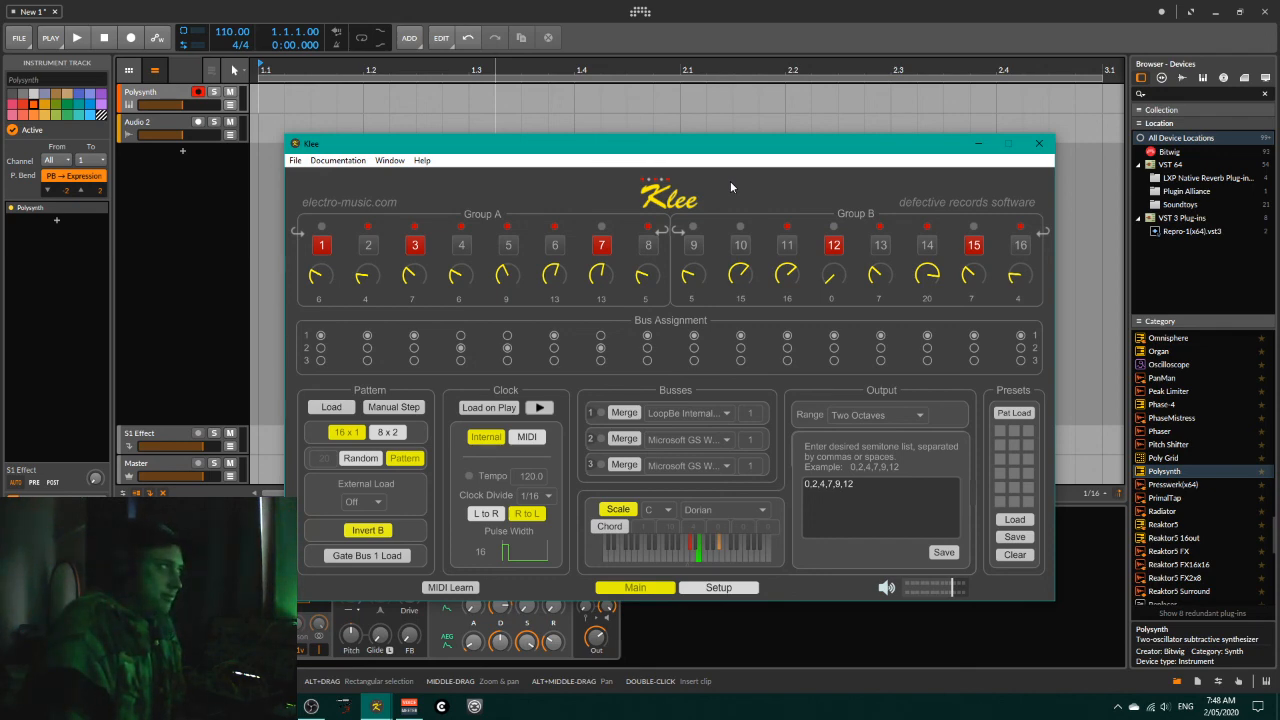
drag(812, 149, 806, 115)
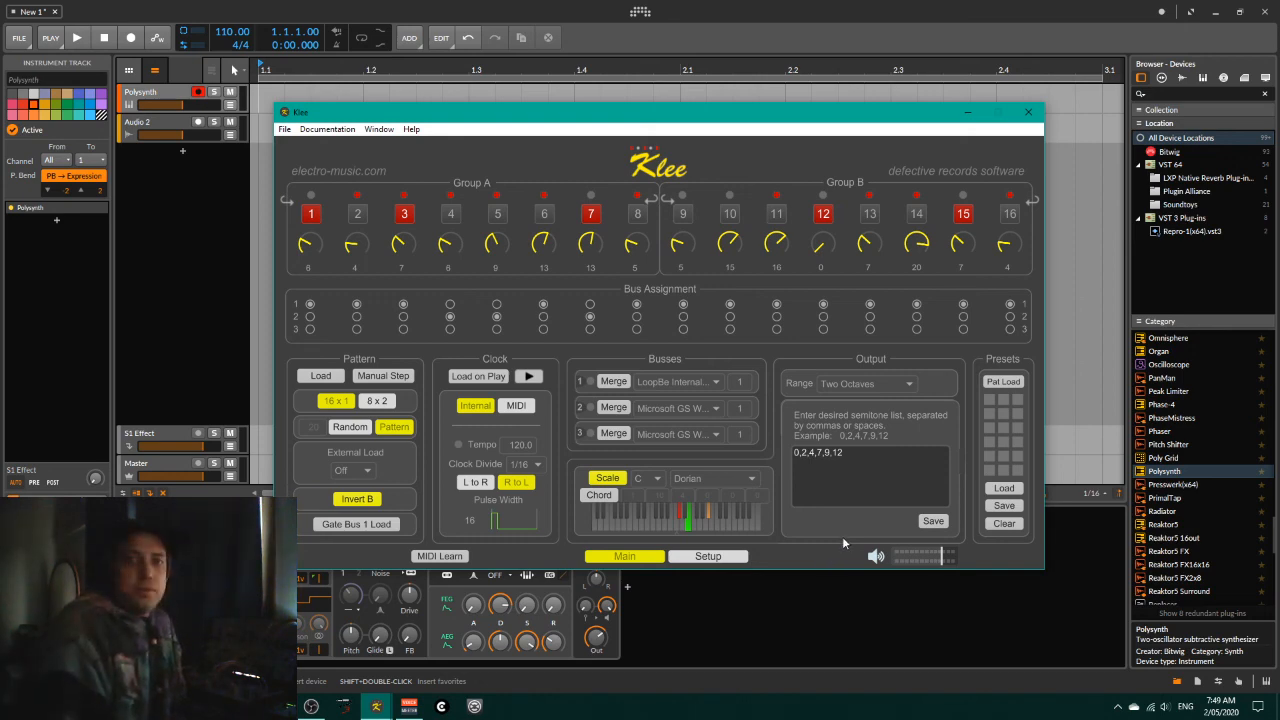
click(312, 707)
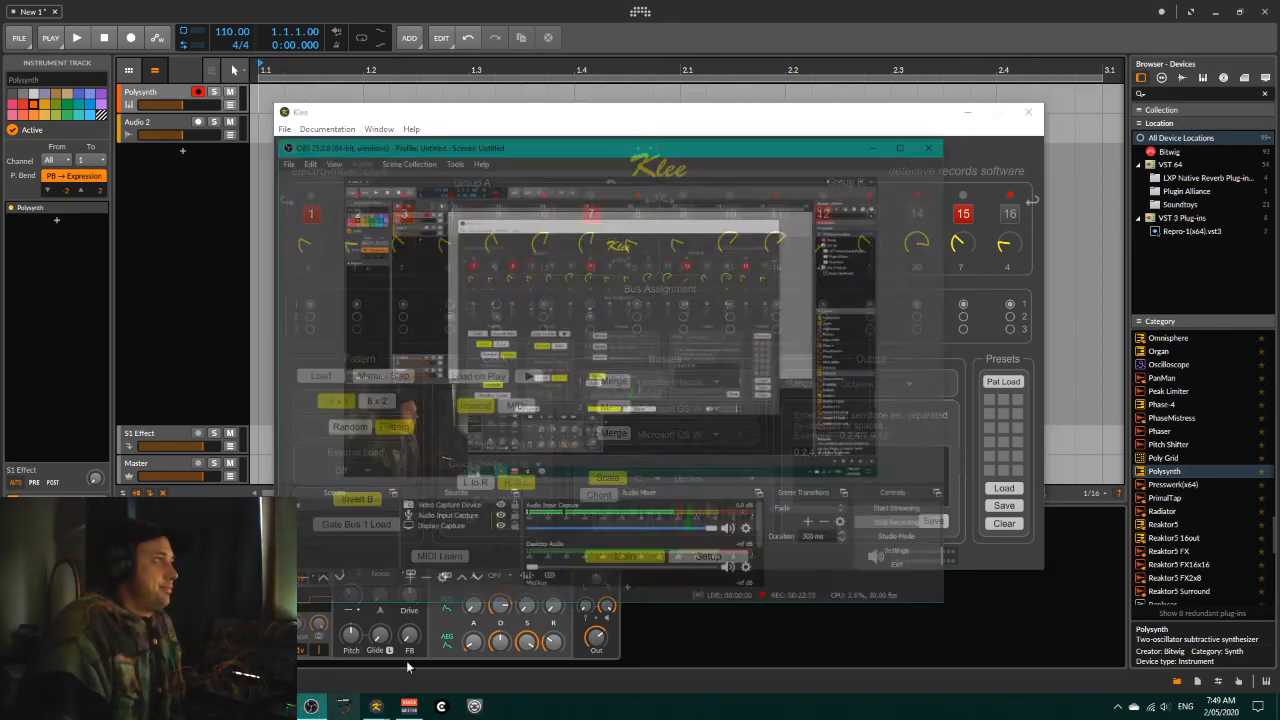